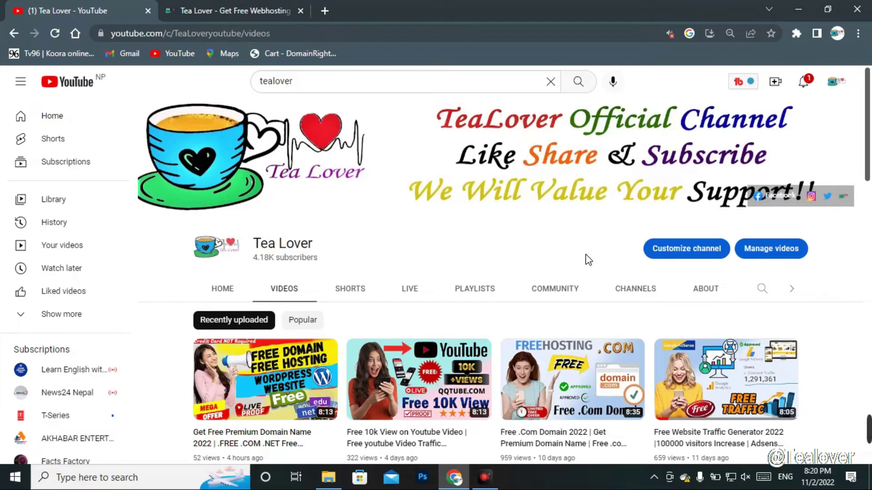
Browse the channel's videos and open the ".mppn Ransomware virus Remove" article from the Ransomeware Virus category
scroll(841, 219, down, 5)
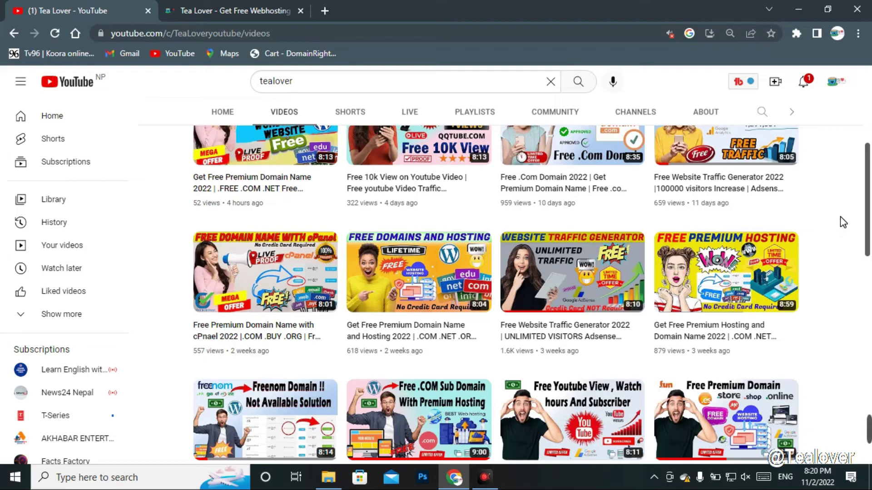
scroll(841, 219, down, 5)
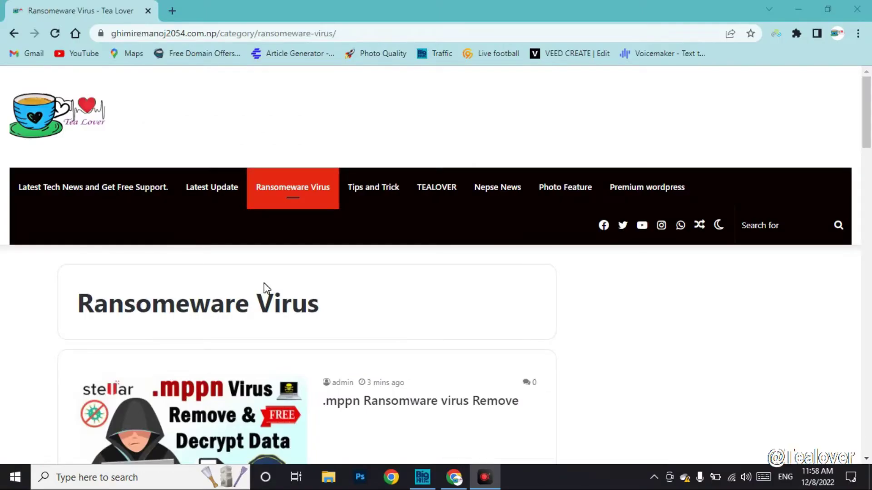
scroll(272, 245, down, 3)
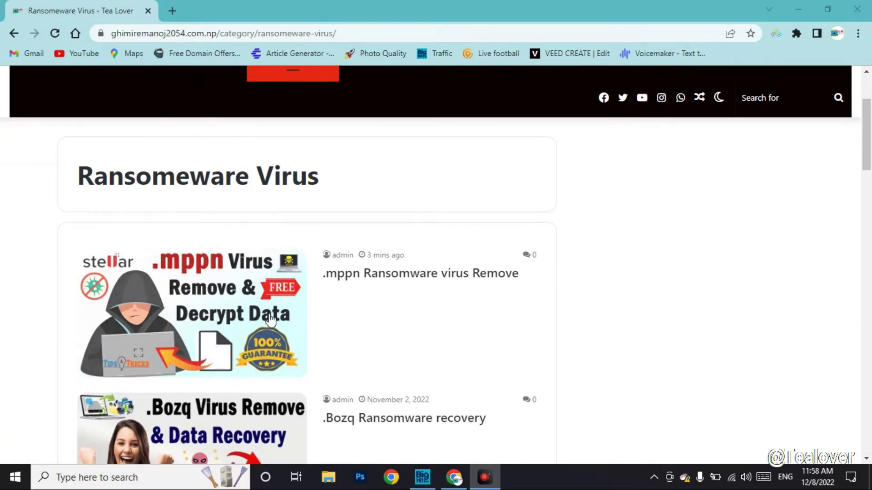
click(374, 274)
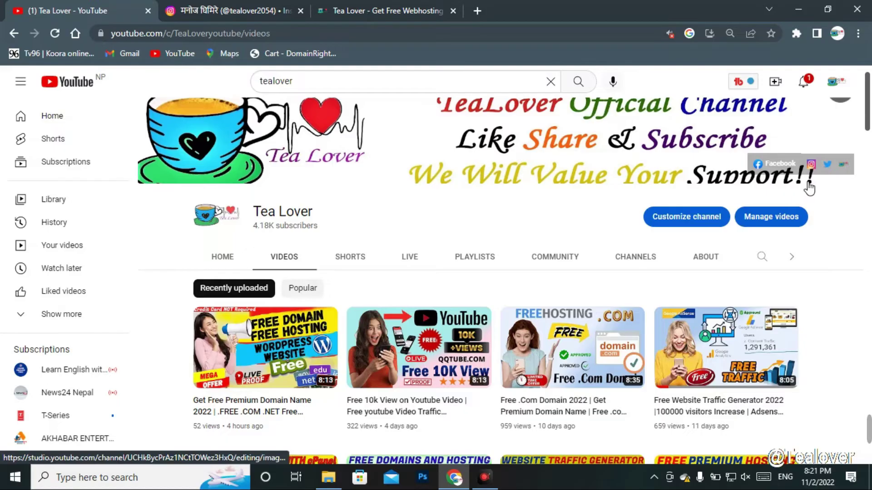
View the channel's Instagram profile and highlight its username
click(259, 10)
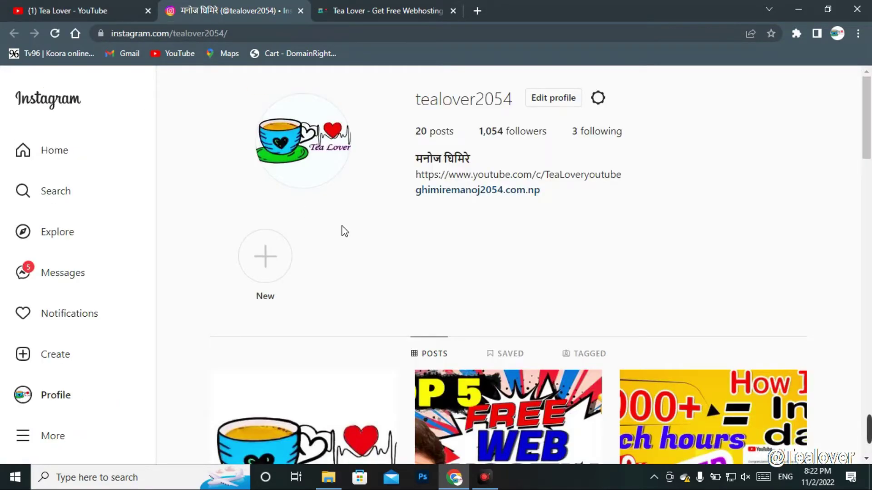
drag(415, 97, 508, 99)
click(424, 86)
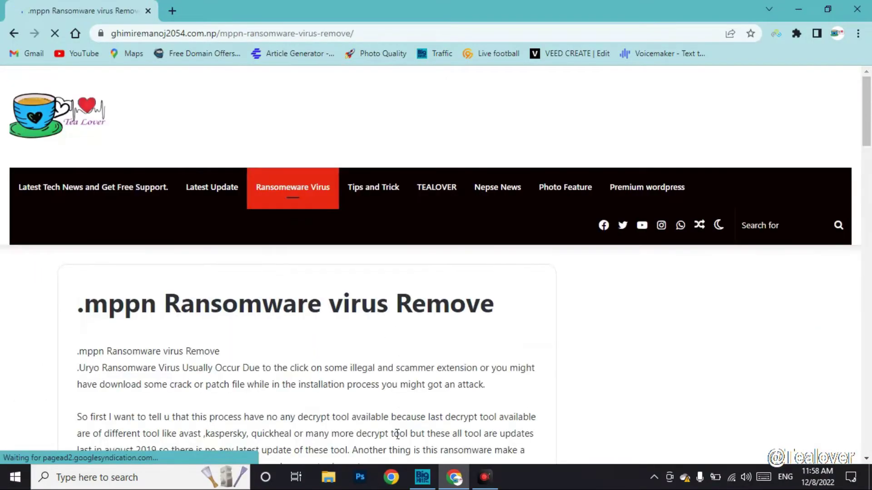
Skim the .mppn removal article, minimize the browser and look over the .Uyro files in the Ransomeware folder
click(46, 305)
scroll(254, 251, down, 10)
scroll(233, 243, up, 1)
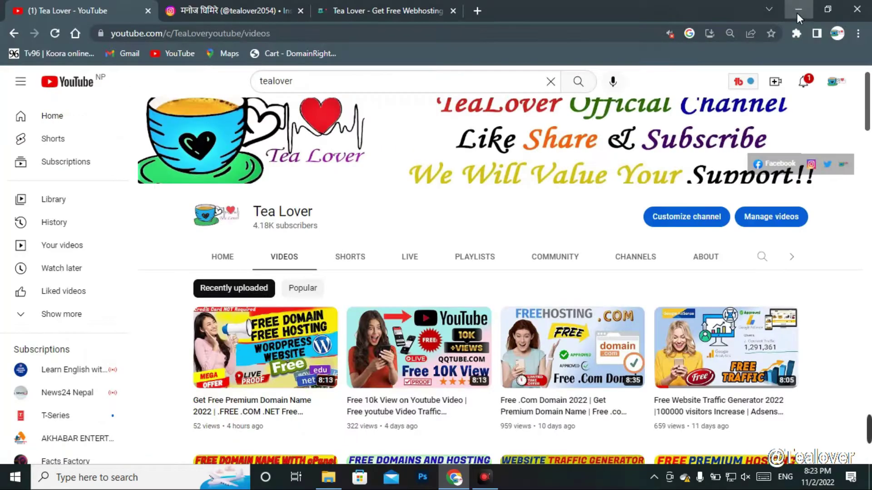
click(798, 14)
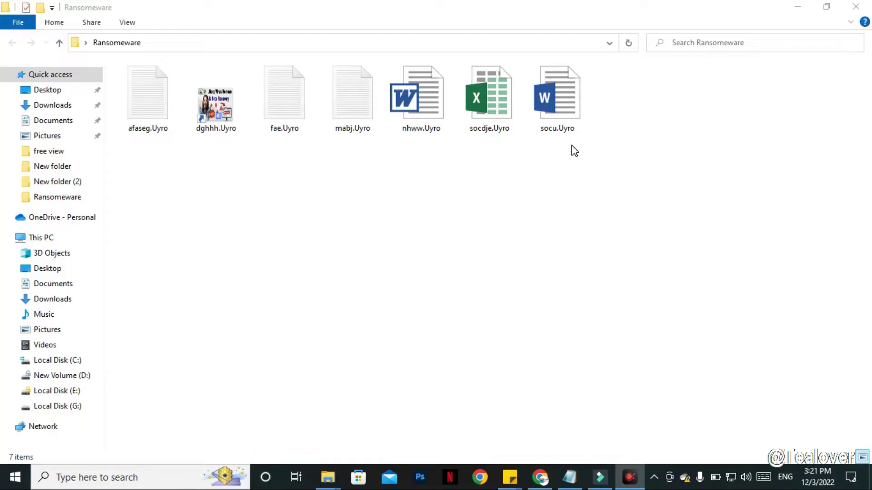
click(571, 144)
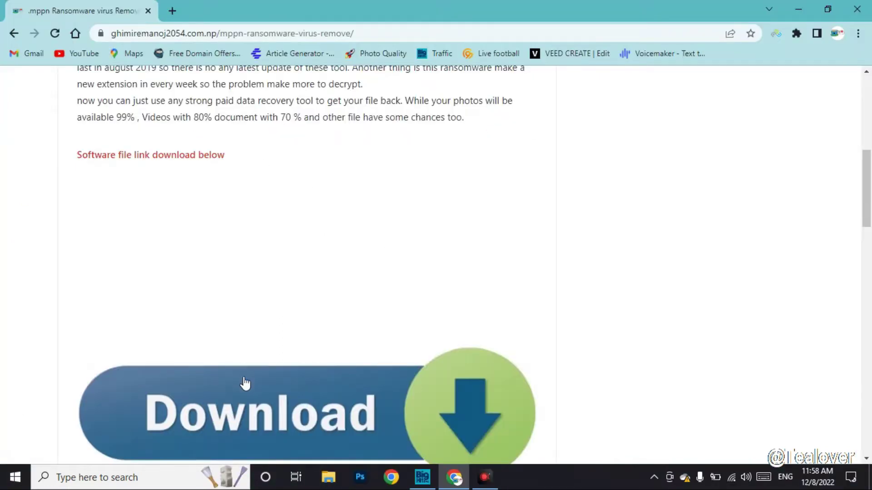
Read the ransomware recovery instructions, highlighting the local disks D,E,F,G,H,I and examining the passage about drive C
scroll(282, 321, down, 8)
scroll(266, 274, down, 2)
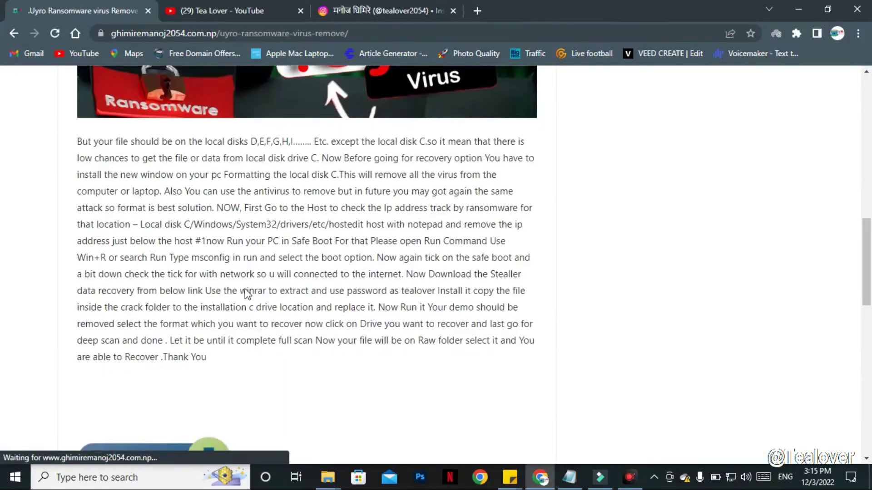
scroll(249, 291, down, 10)
scroll(277, 293, up, 7)
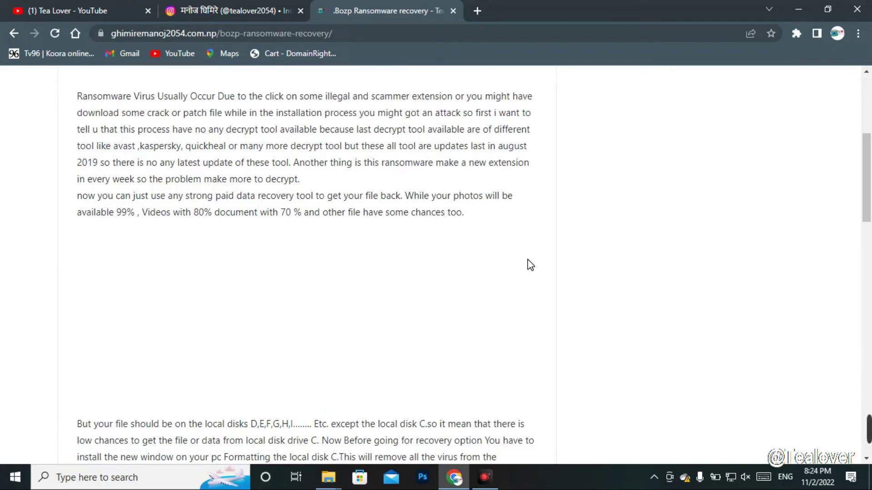
scroll(528, 261, down, 3)
drag(244, 298, 300, 304)
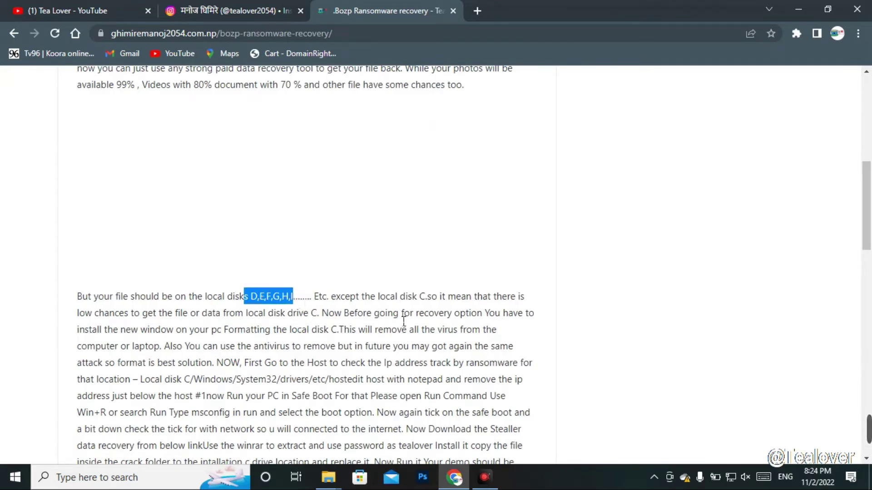
click(393, 303)
right_click(432, 303)
click(411, 303)
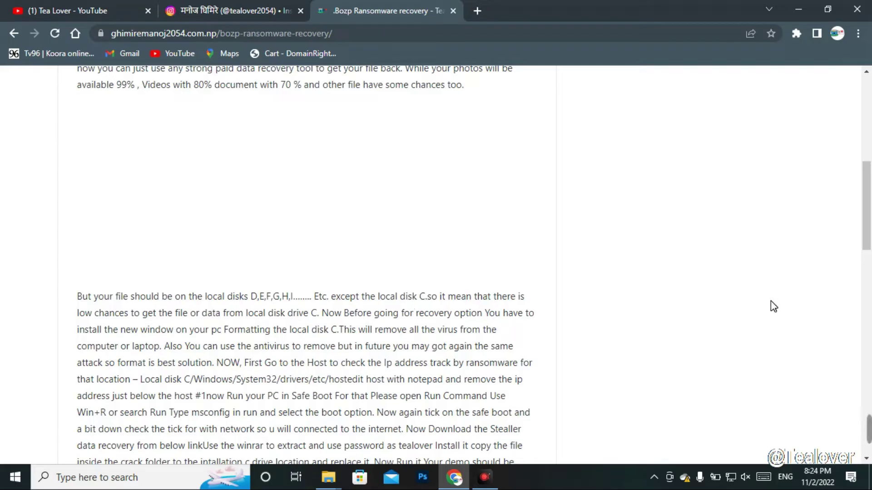
scroll(500, 389, down, 1)
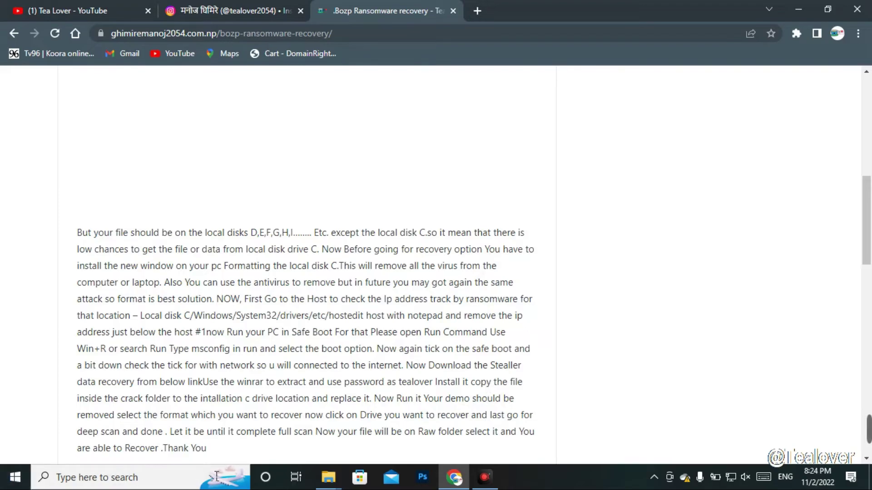
Open System Configuration by running msconfig
click(165, 486)
text(r)
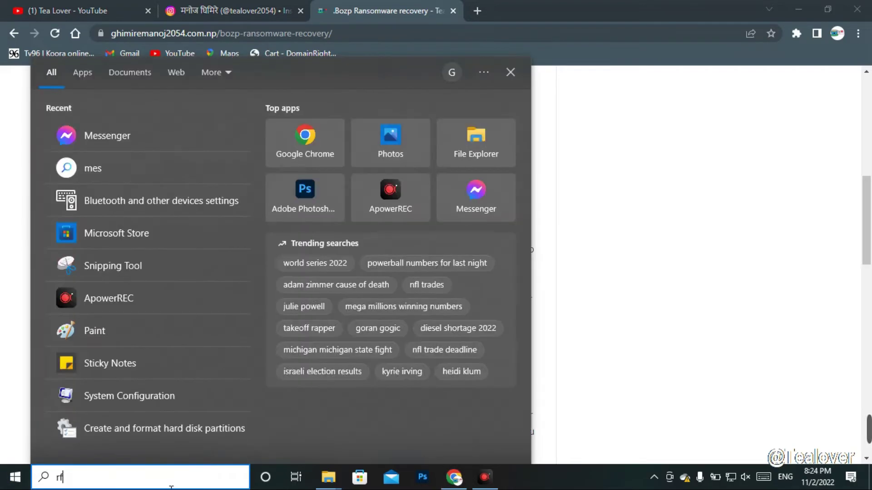
key(super+r)
text(msconfig)
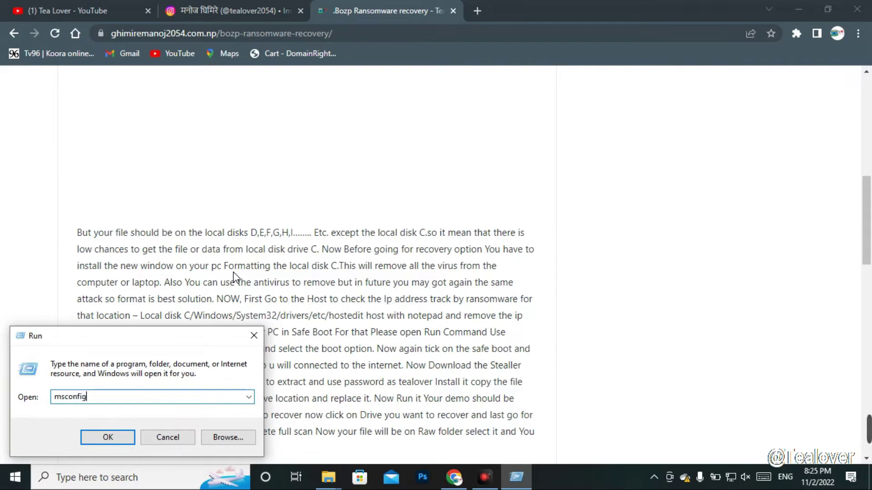
key(Return)
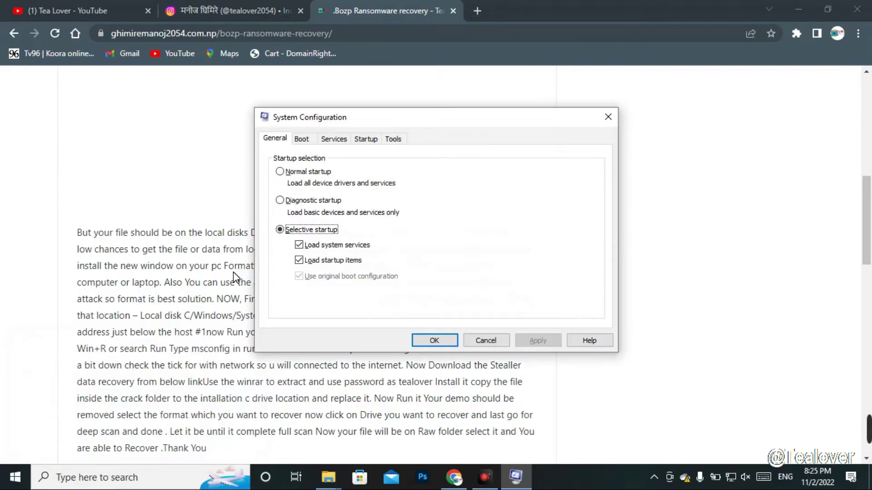
Enable Safe boot with the Minimal option in the boot options, and cancel the System Configuration dialog
click(303, 139)
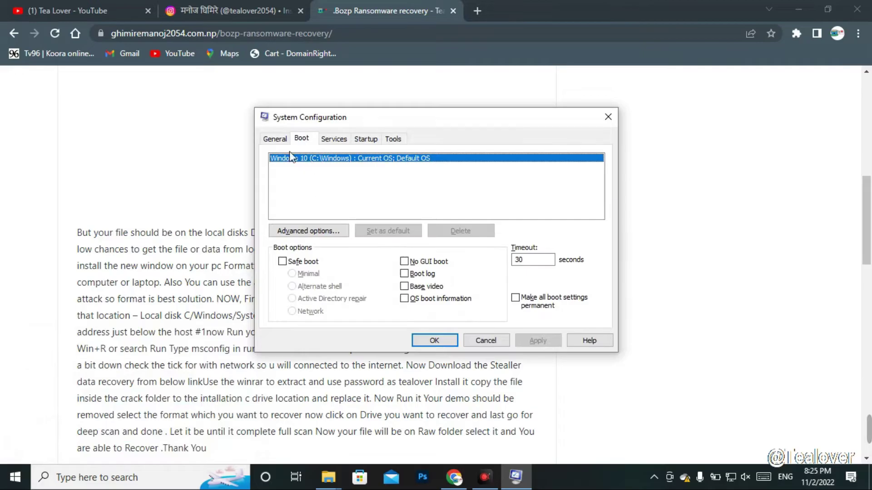
click(283, 262)
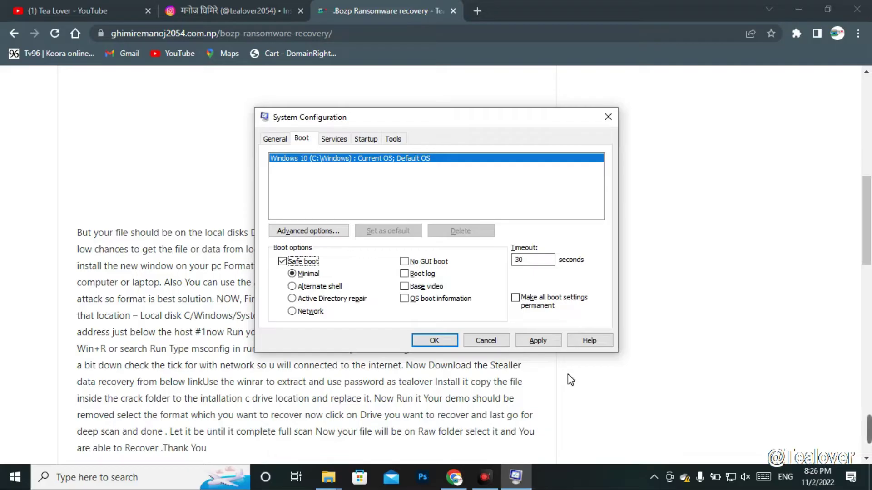
click(497, 345)
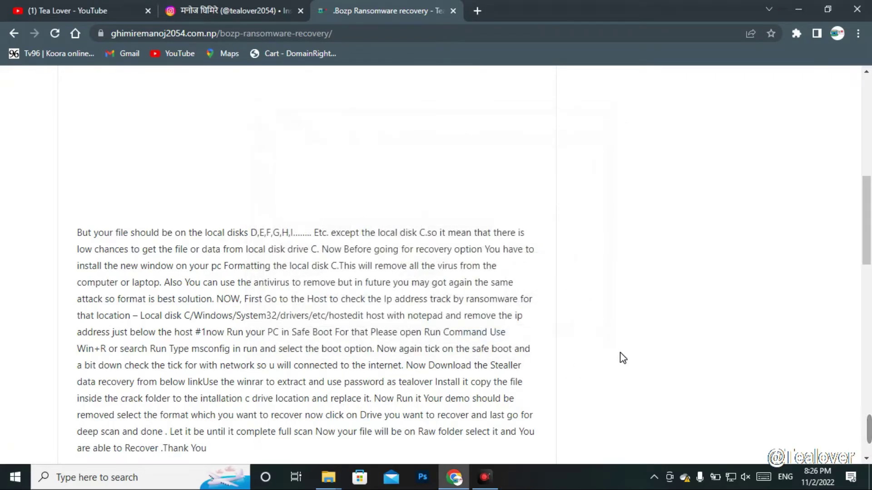
Minimize the browser, search Windows for "reset" and start Reset this PC from the Recovery settings
click(798, 8)
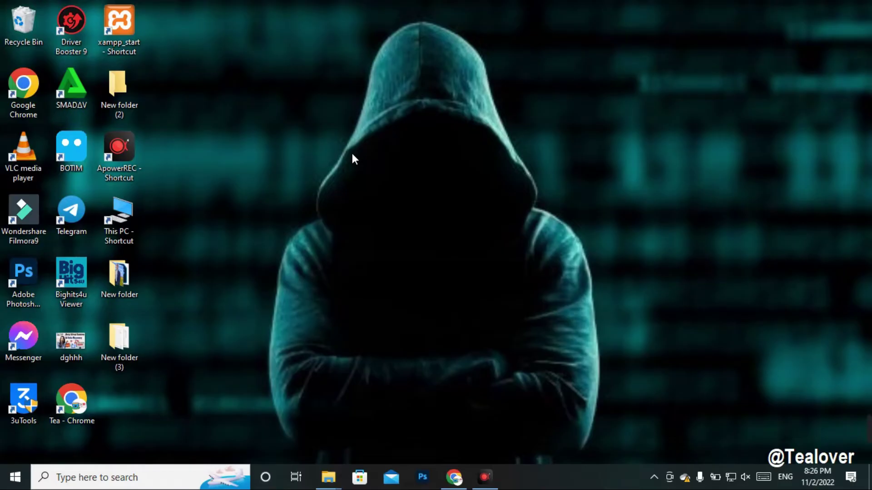
click(123, 477)
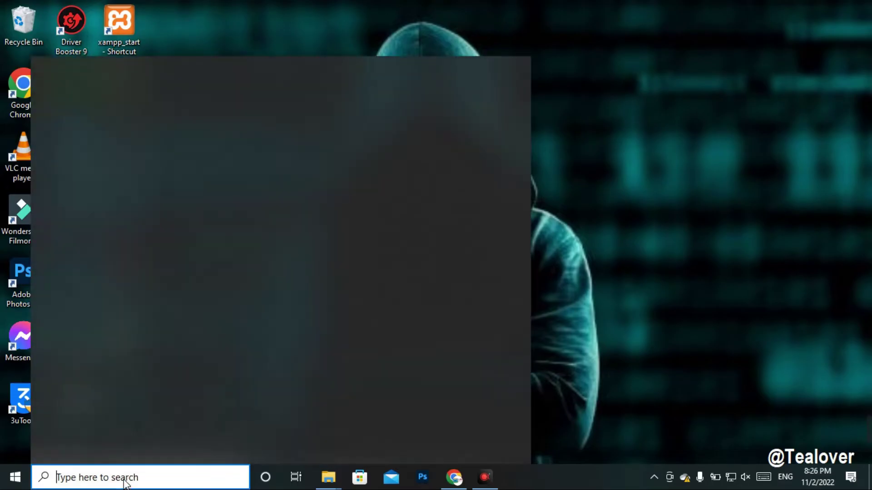
text(reset)
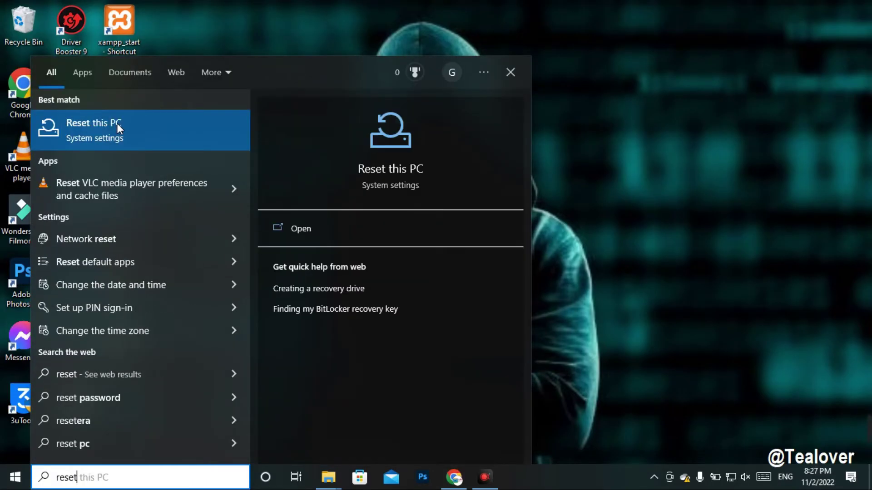
click(134, 137)
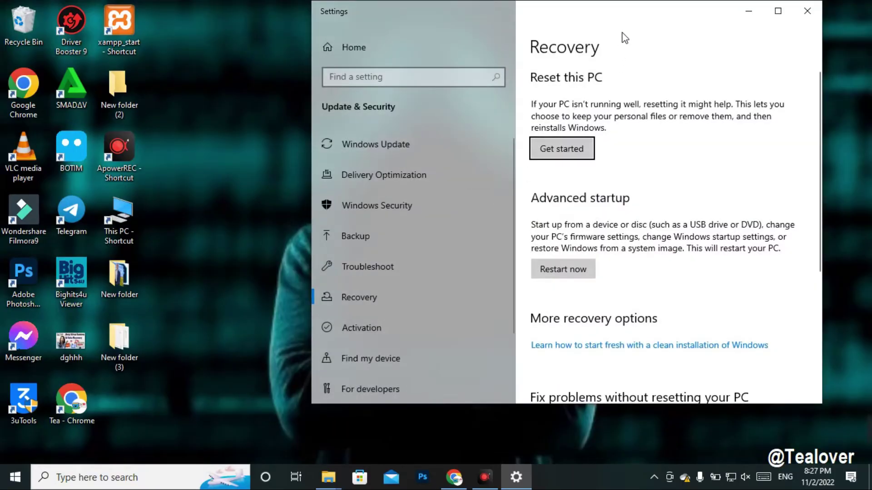
click(562, 149)
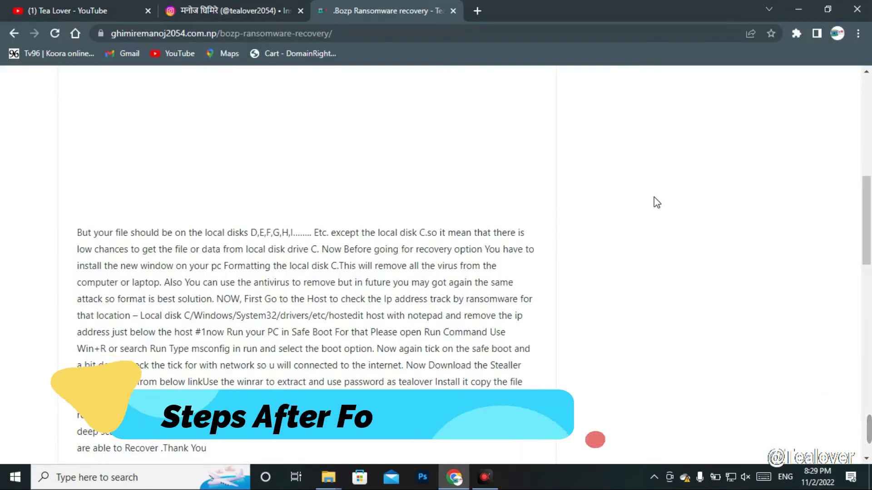
Download steller Data Recovery.rar from Google Drive through the recovery article's download link, continuing past the virus scan page
drag(117, 225, 189, 220)
click(267, 228)
scroll(273, 213, down, 5)
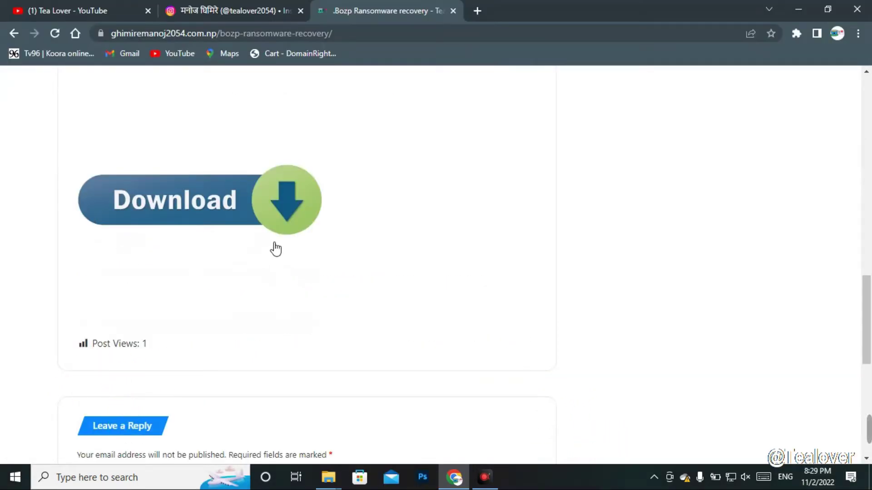
scroll(392, 264, up, 1)
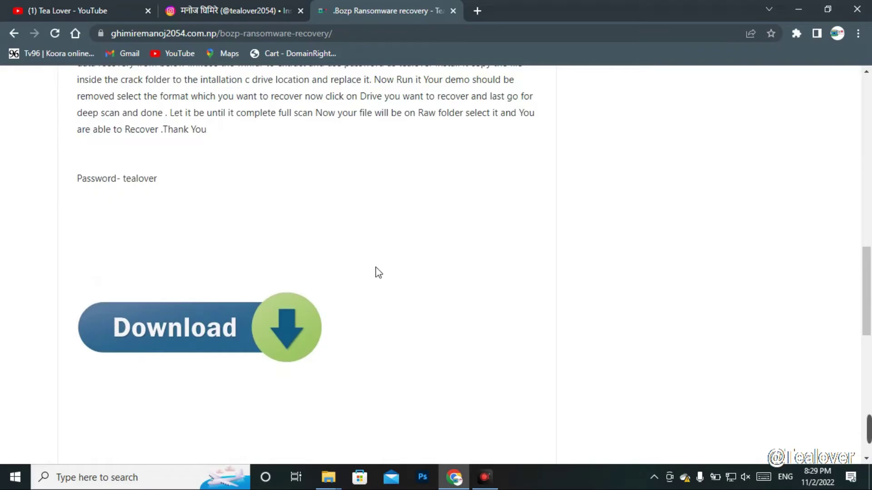
click(240, 325)
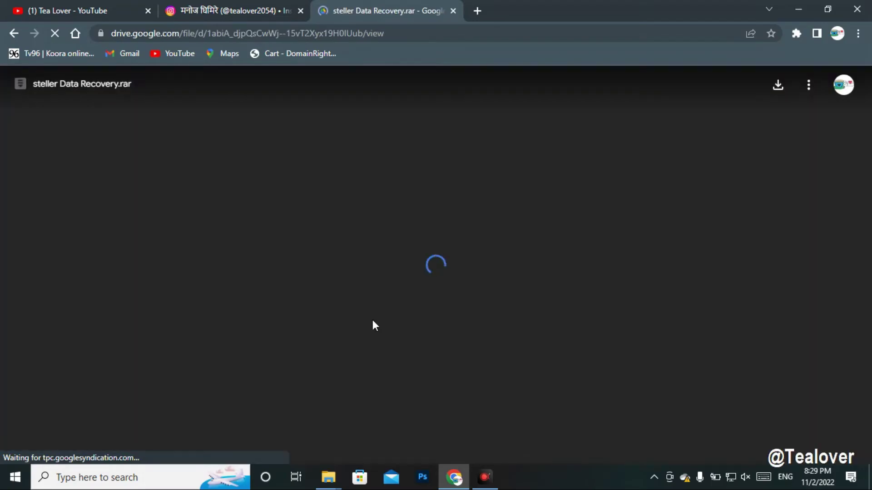
double_click(45, 84)
click(777, 87)
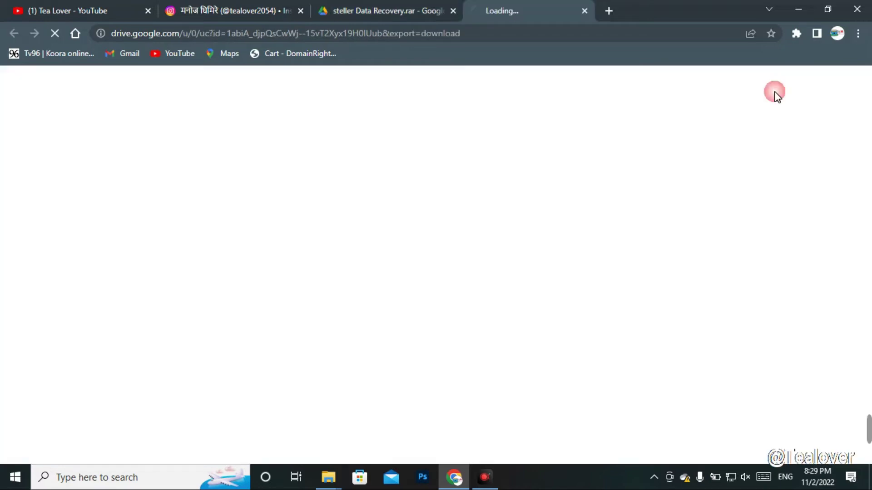
click(343, 172)
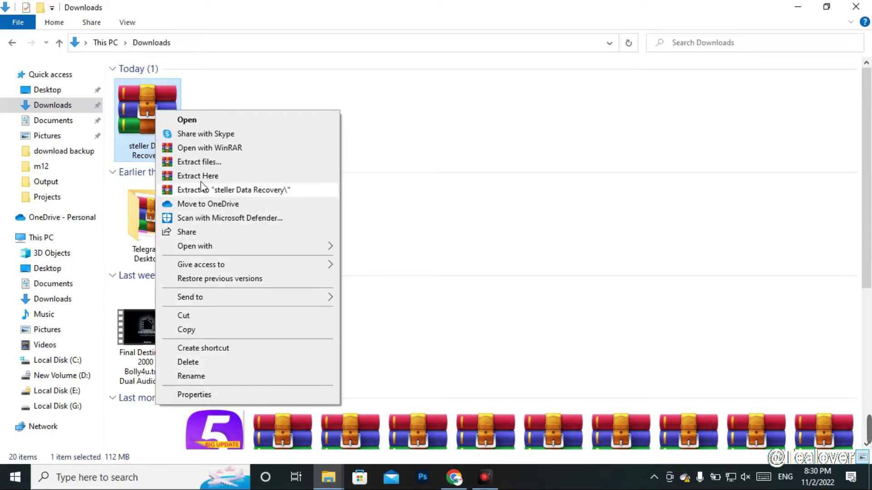
Extract the steller Data Recovery archive to the default path in Downloads and enter the archive password
click(200, 166)
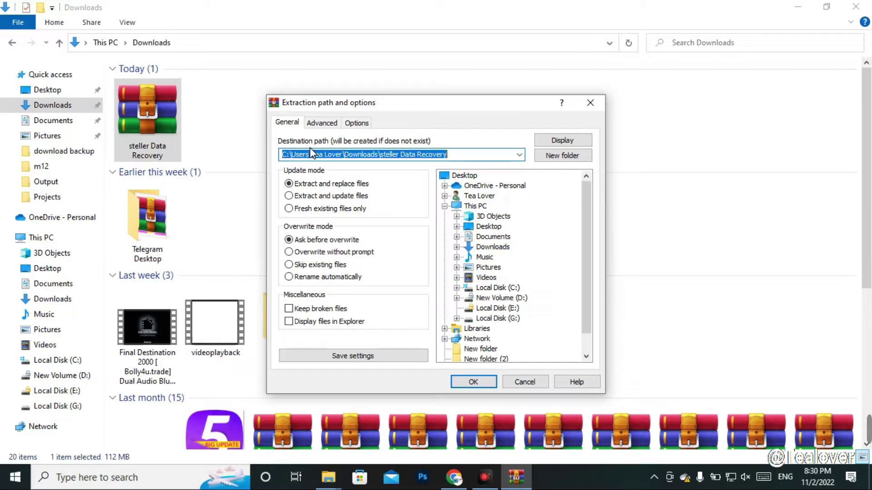
click(479, 381)
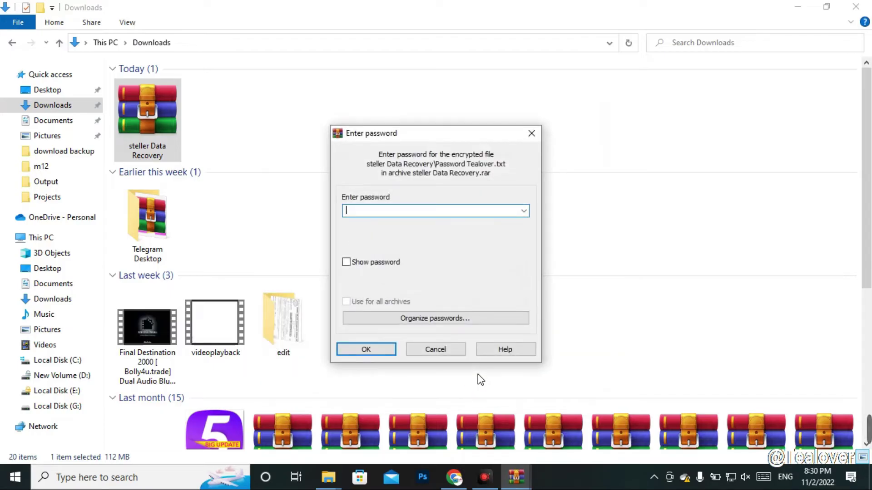
text(tealover)
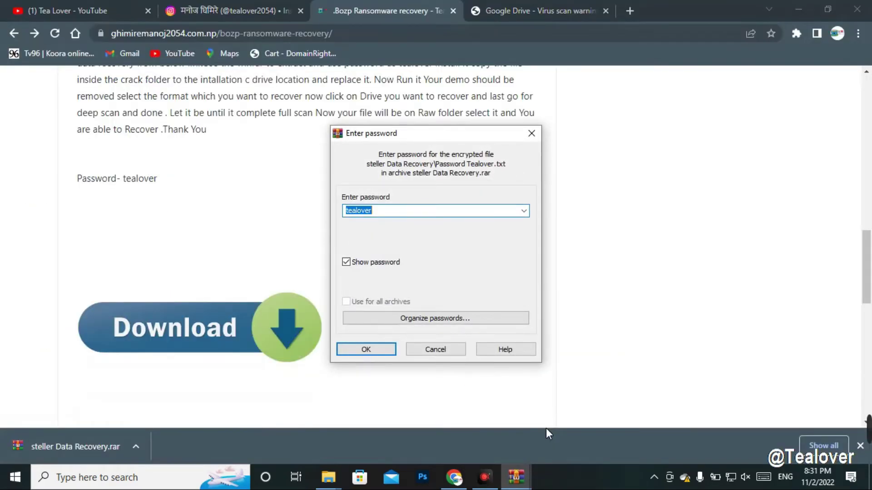
Check the archive password on the recovery article, submit the password field to extract the archive, and minimize the browser
drag(125, 181, 163, 188)
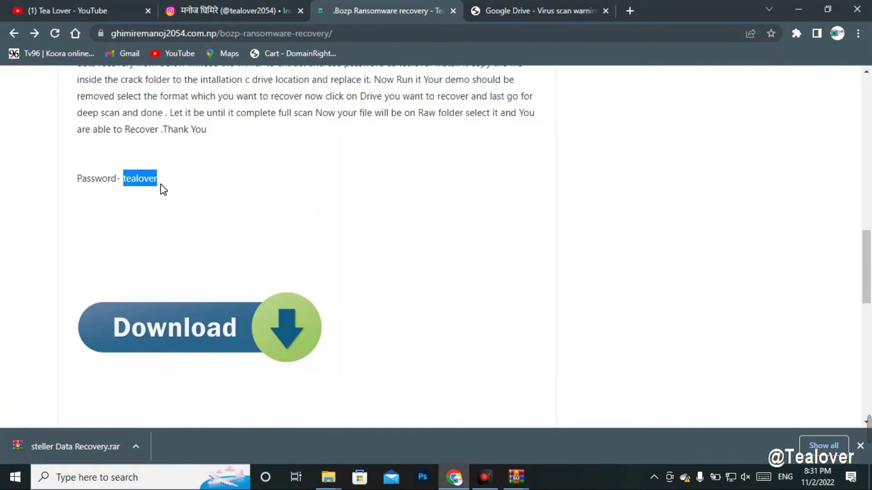
drag(78, 178, 196, 187)
click(197, 184)
click(516, 476)
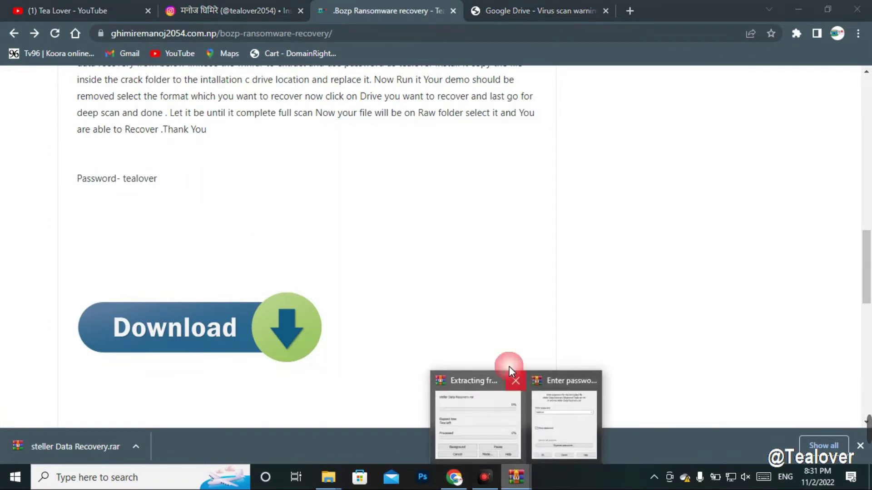
click(556, 433)
click(377, 347)
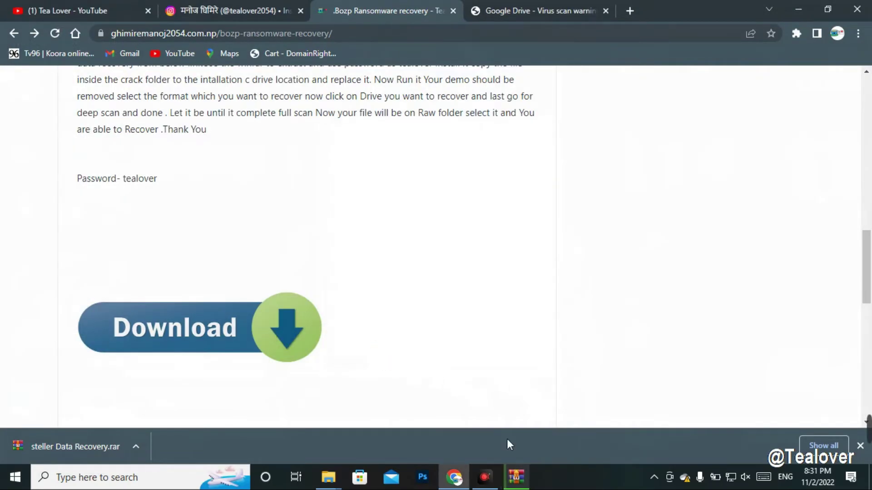
click(516, 477)
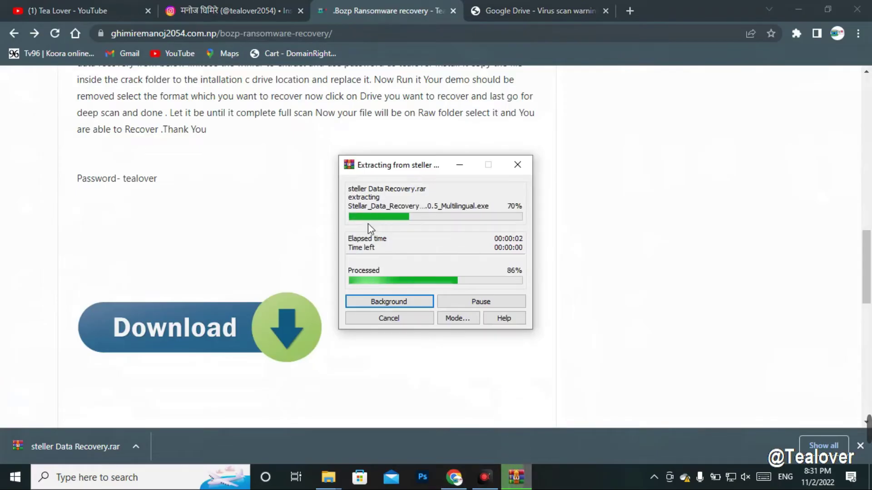
click(798, 9)
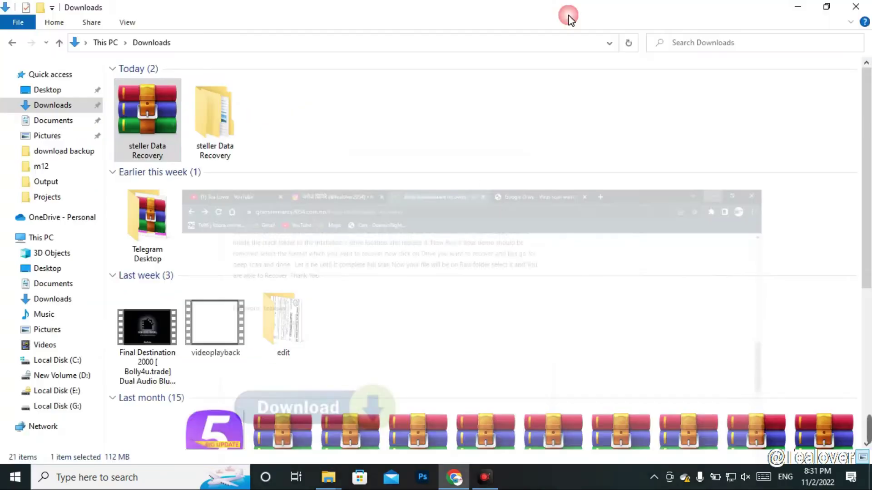
Run the Stellar Data Recovery Professional 9.0.0.5 installer from the extracted folder with English as the setup language
double_click(196, 138)
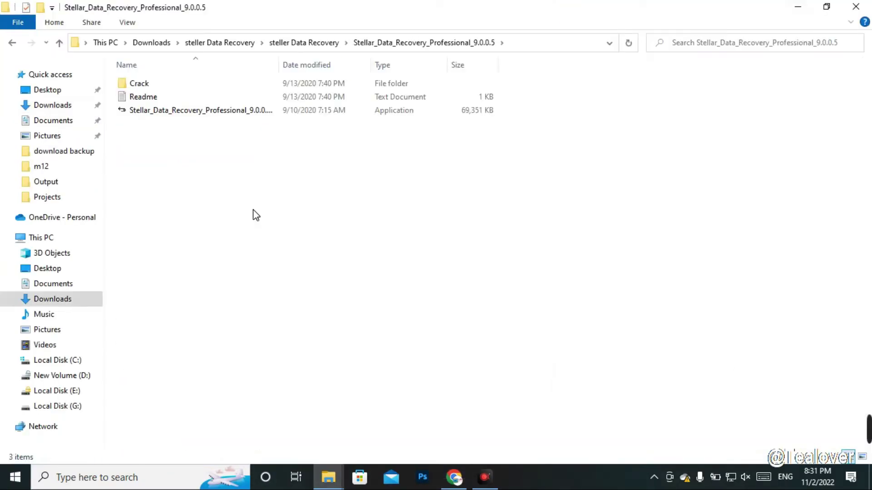
double_click(196, 114)
click(405, 243)
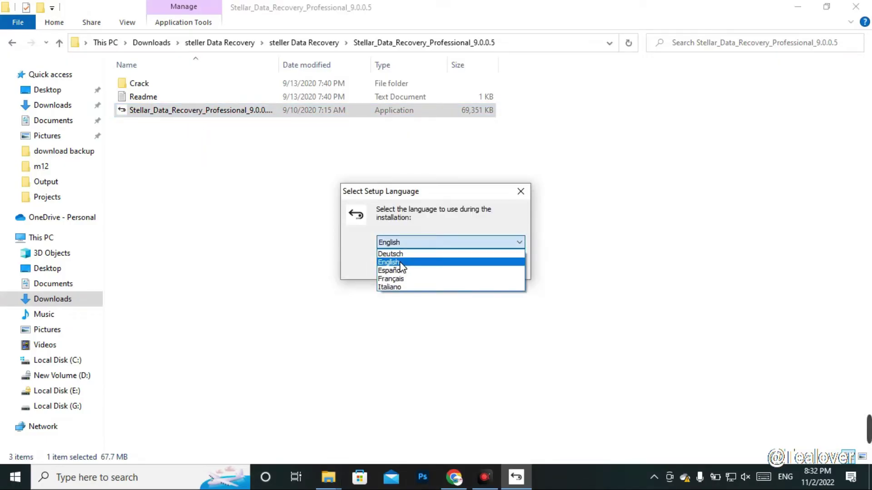
click(399, 262)
click(447, 267)
Accept the license agreement and install Stellar Data Recovery into C:\Program Files\Stellar Data Recovery with the default setup options
click(306, 406)
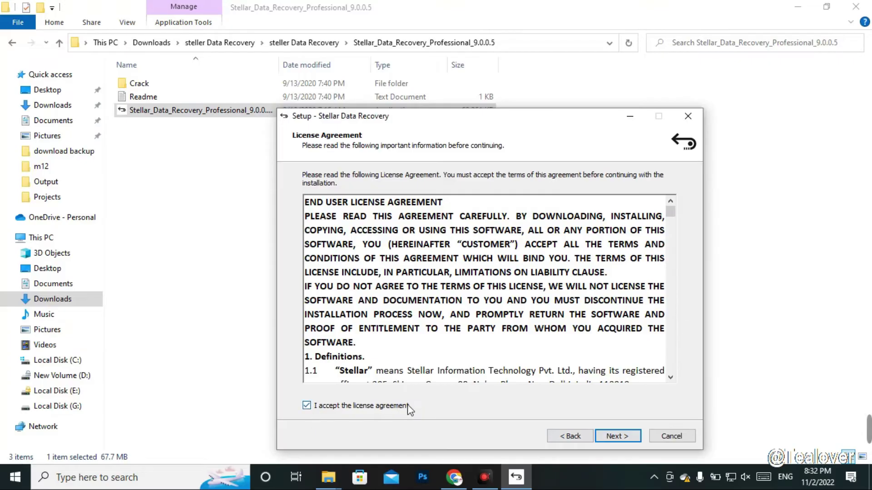
click(626, 437)
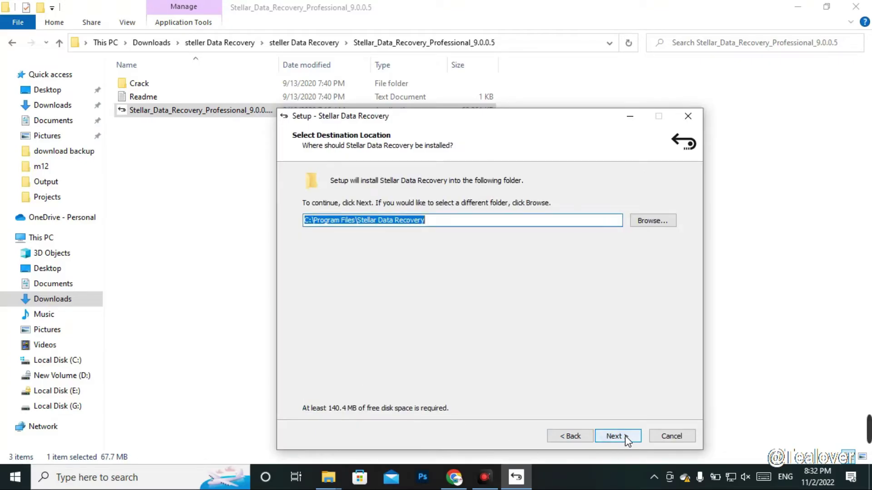
click(625, 436)
click(625, 436)
click(625, 436)
click(623, 436)
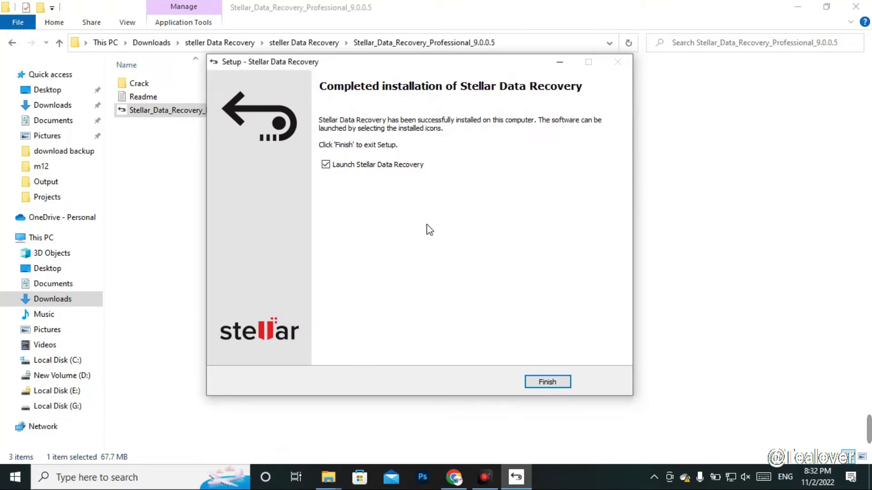
Finish the setup without launching Stellar Data Recovery, and close the installation web page before minimizing the browser
click(326, 165)
click(537, 383)
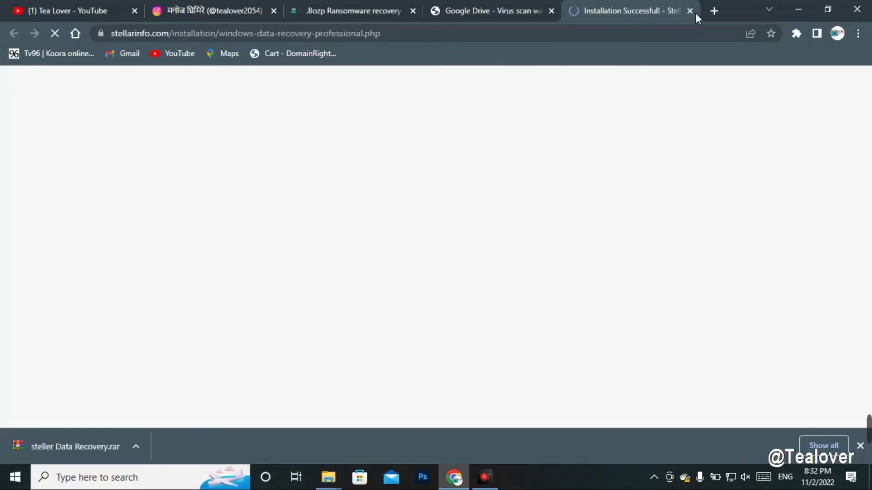
click(690, 11)
click(799, 7)
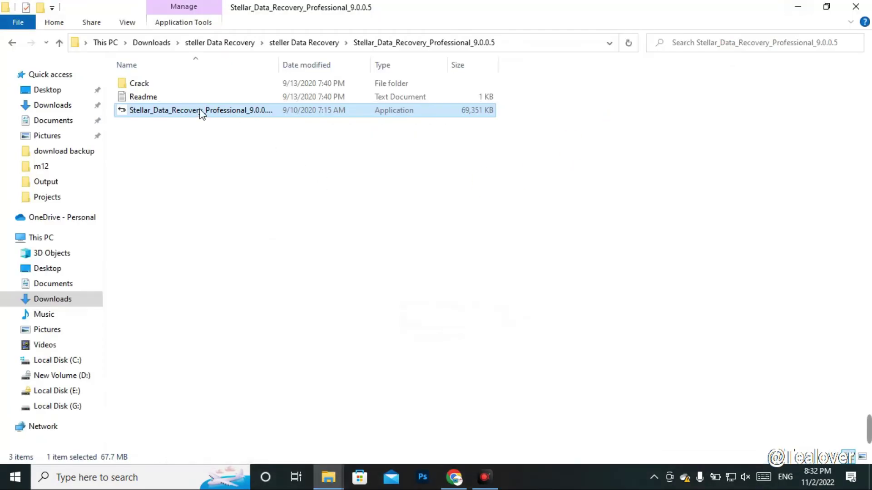
Copy the StellarDataRecovery application from the DR folder inside Crack\x64 into the x64 folder itself
double_click(189, 86)
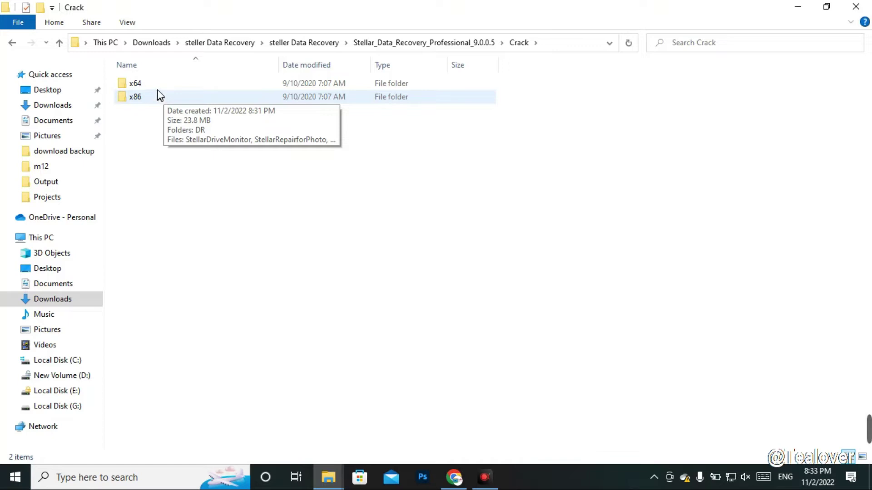
double_click(141, 84)
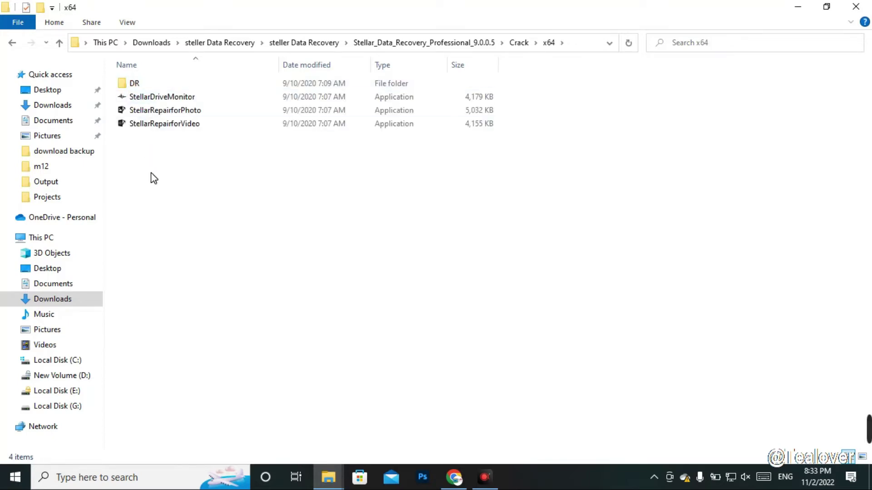
double_click(149, 85)
right_click(158, 89)
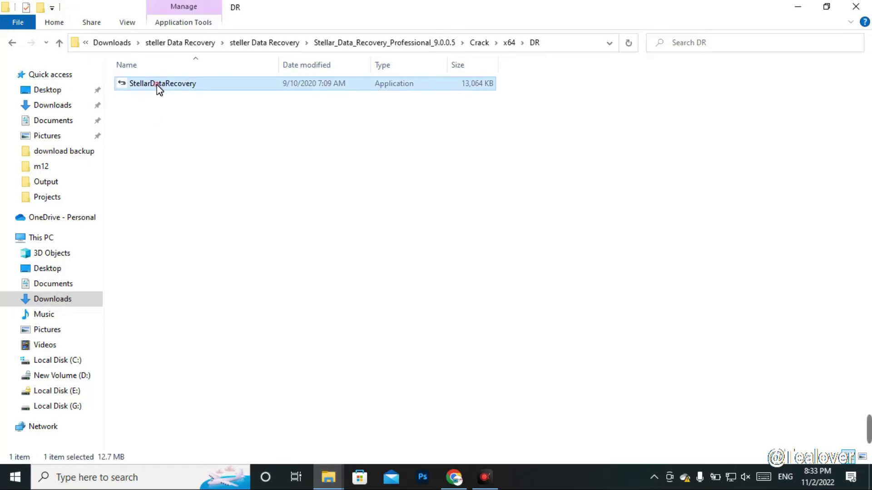
key(Escape)
click(59, 42)
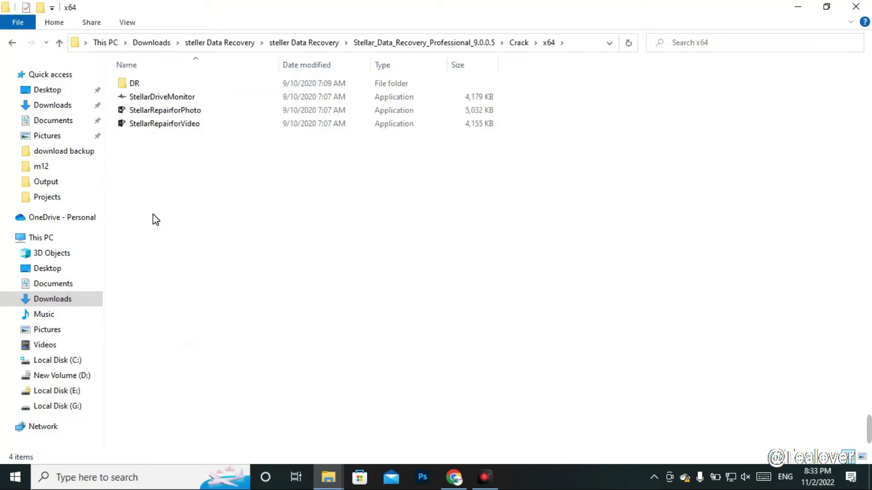
right_click(159, 157)
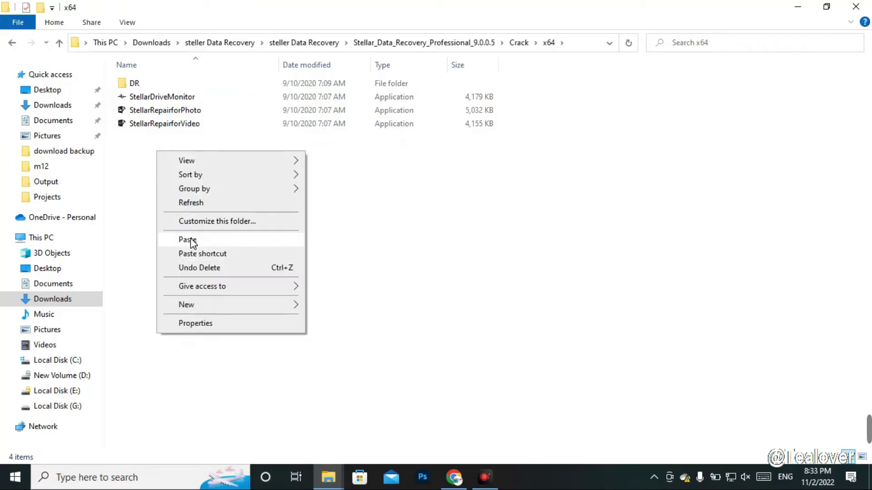
click(190, 237)
Copy the four Stellar applications in the x64 folder, leaving out the DR folder, and minimize the window
drag(186, 230, 169, 89)
click(184, 248)
drag(182, 219, 173, 98)
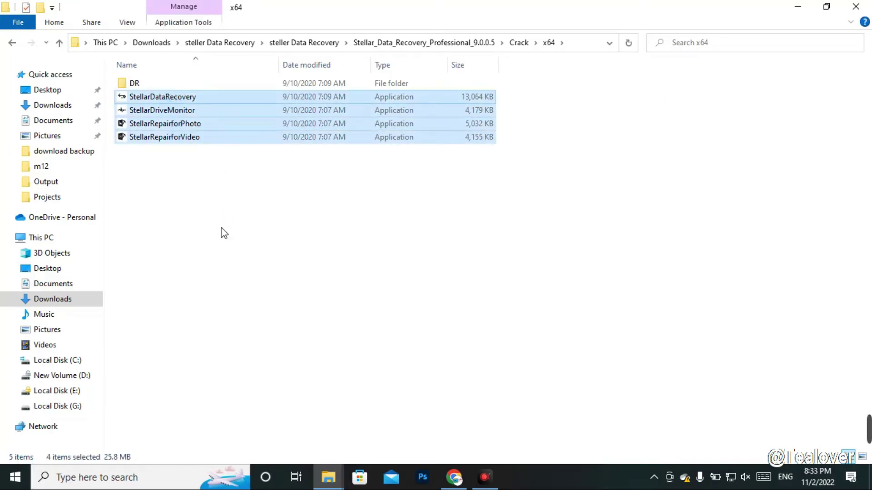
click(795, 8)
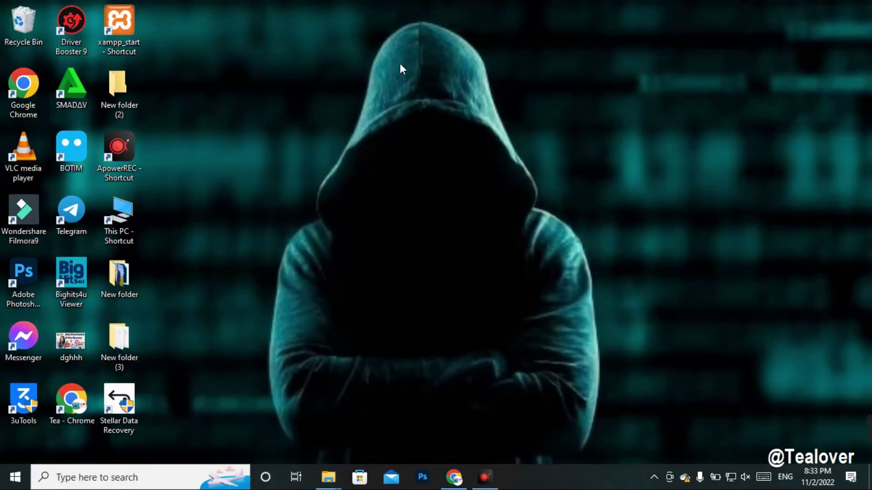
Open the Stellar Data Recovery desktop shortcut's file location and paste the copied applications there, replacing the existing file with administrator permission
drag(119, 398, 216, 91)
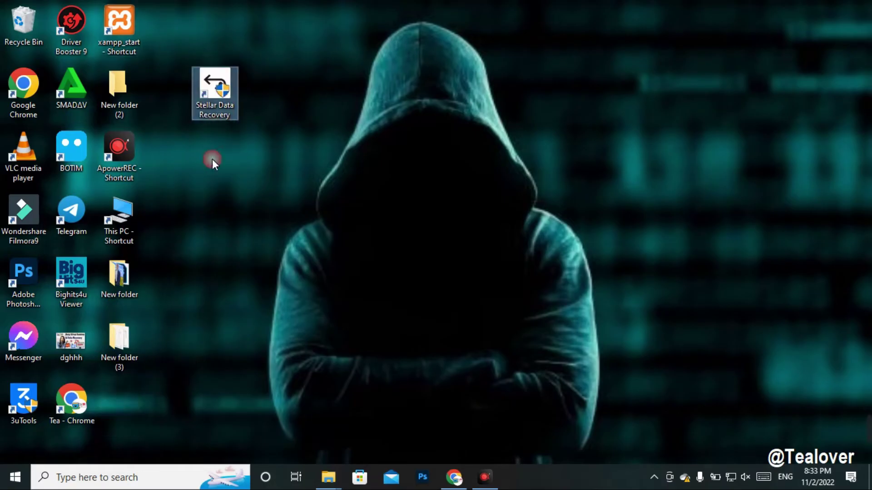
right_click(224, 90)
click(278, 127)
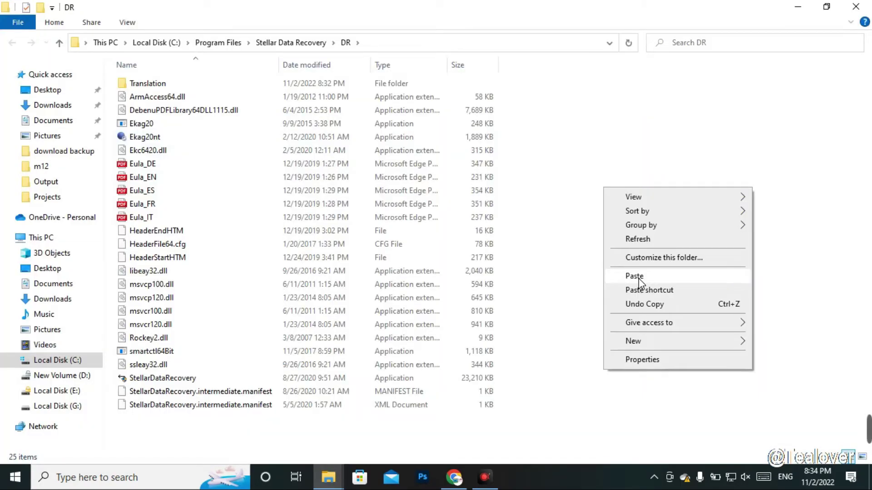
click(639, 278)
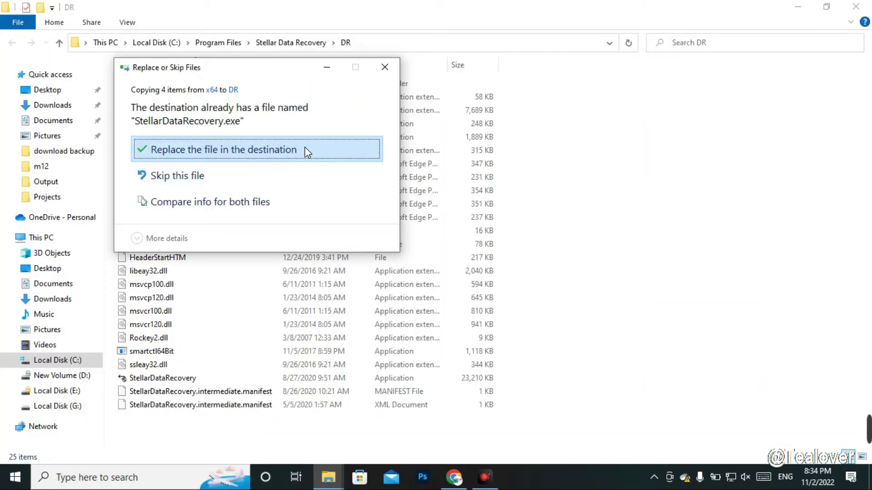
click(304, 148)
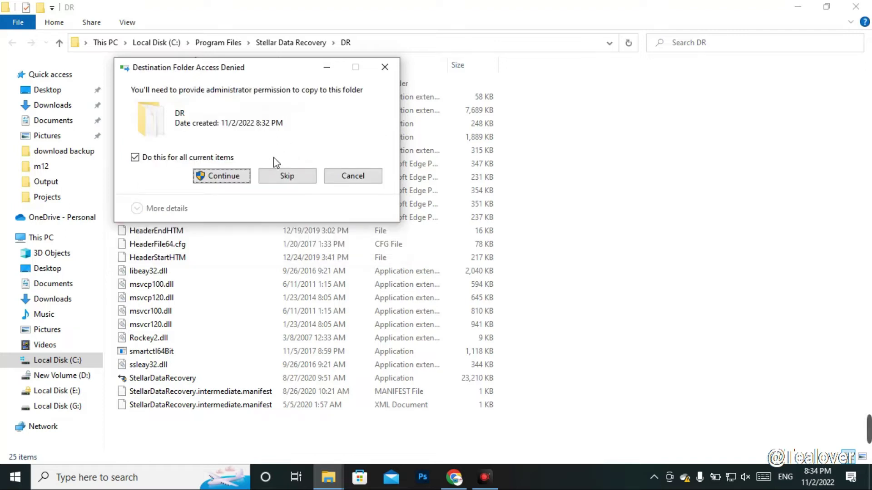
click(228, 176)
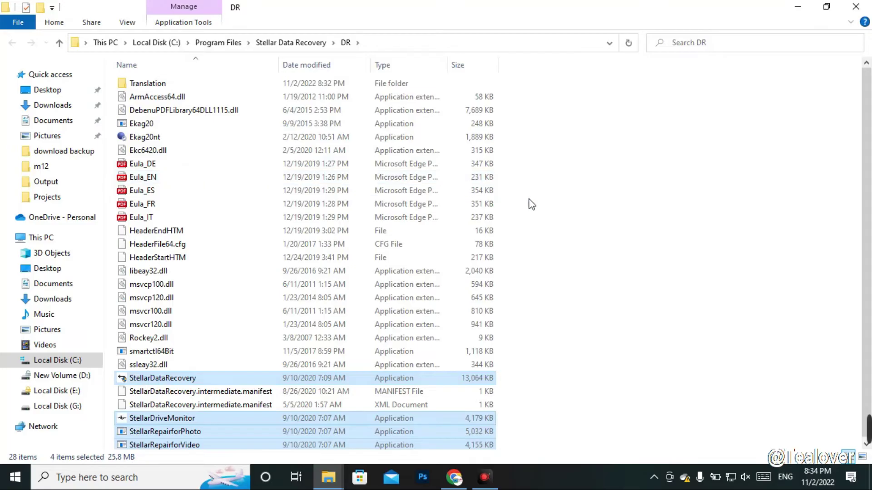
Create a desktop shortcut for the replaced StellarDataRecovery application and place it below the original Stellar Data Recovery shortcut
click(550, 204)
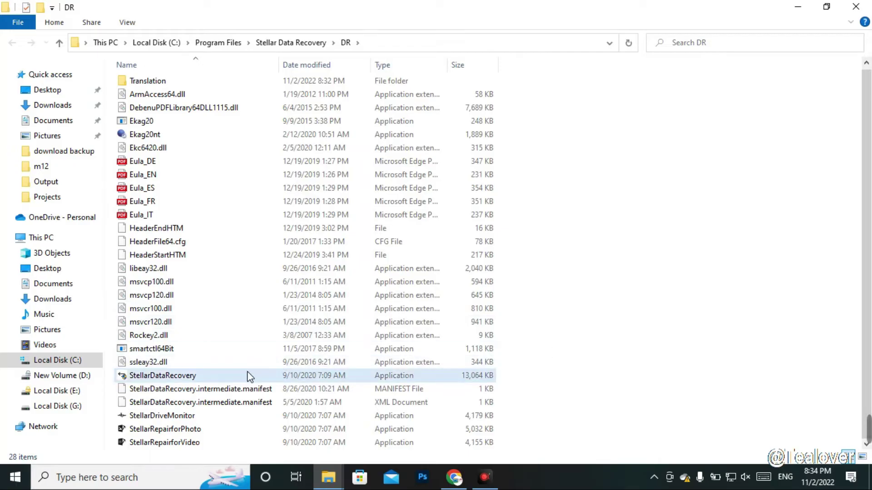
right_click(171, 376)
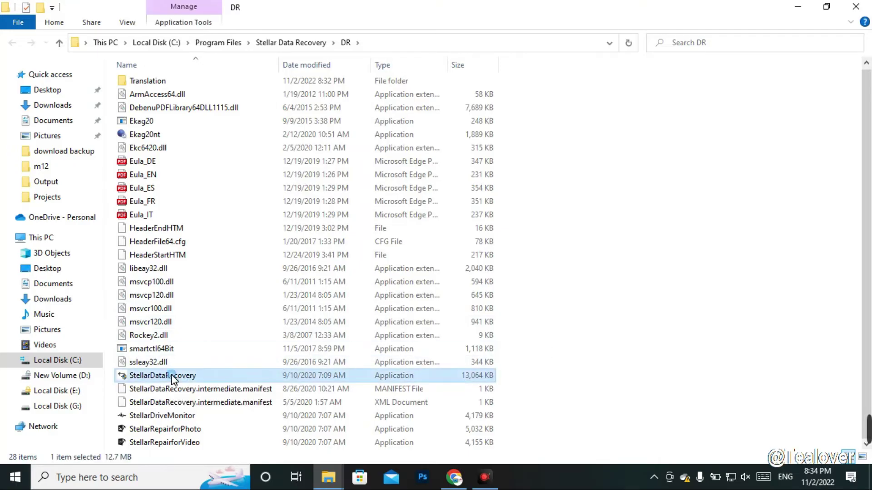
click(212, 318)
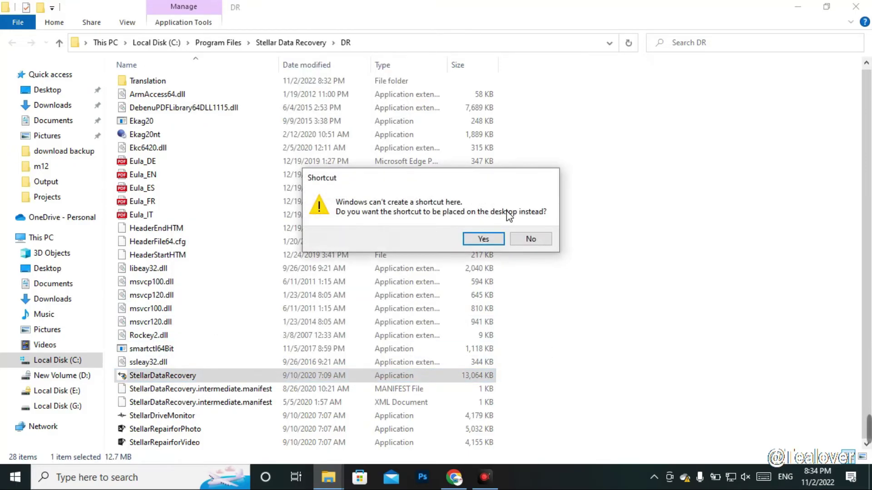
click(483, 239)
click(796, 6)
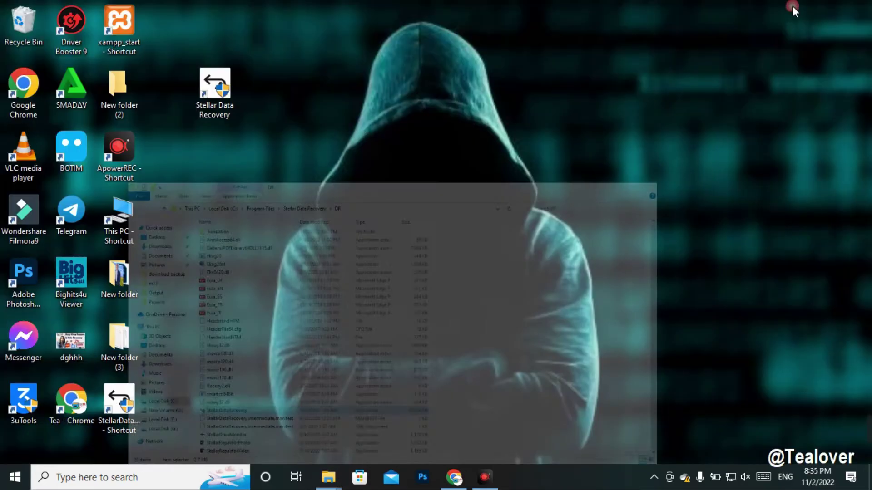
drag(130, 399, 220, 226)
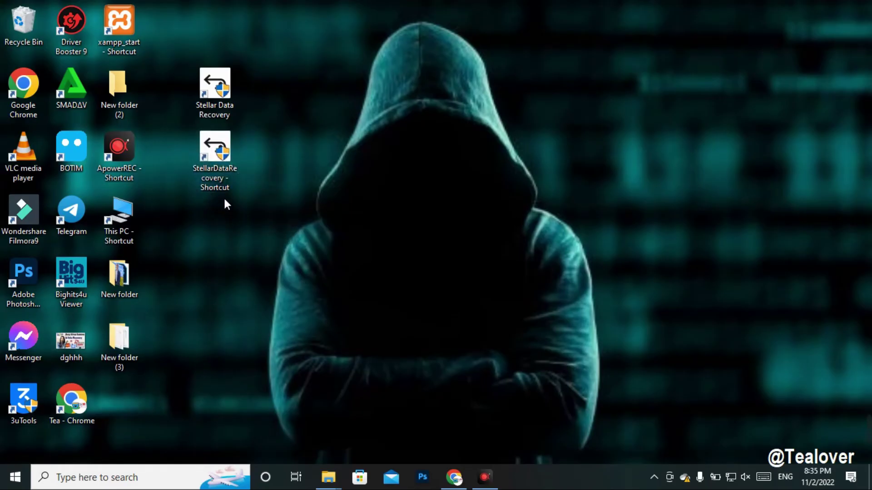
Delete the original Stellar Data Recovery desktop shortcut and launch the program from the new shortcut
click(216, 104)
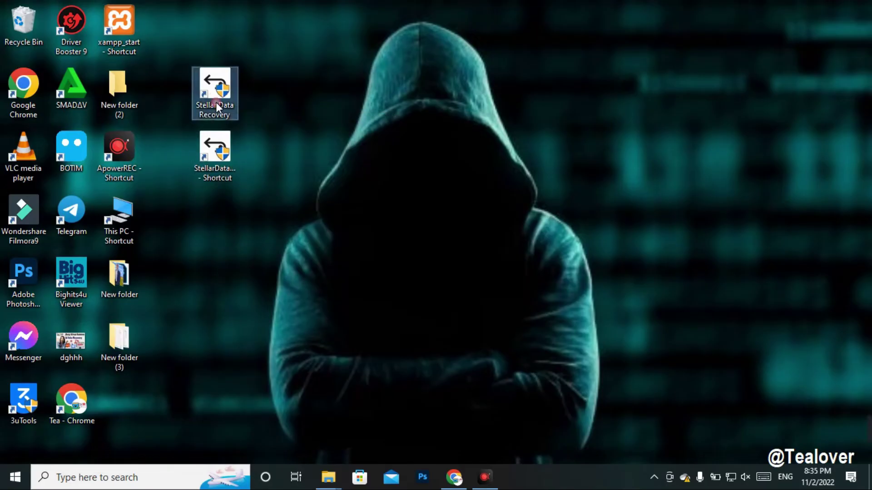
key(Delete)
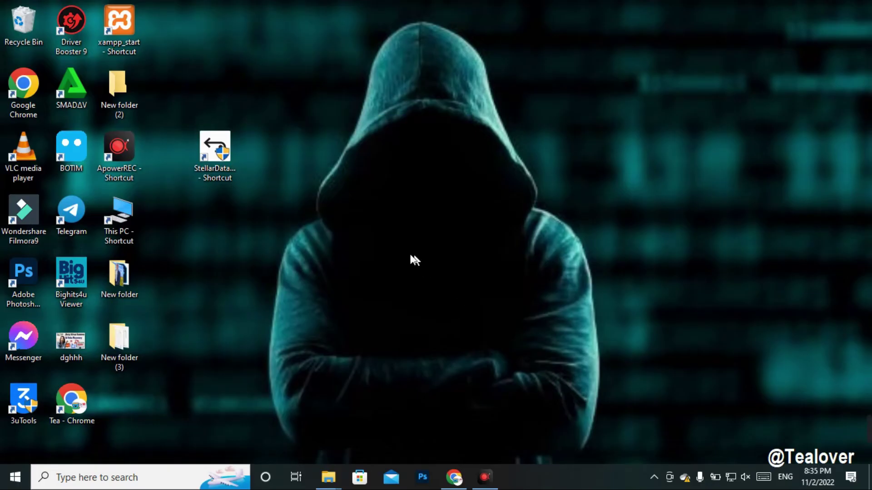
click(220, 146)
double_click(220, 146)
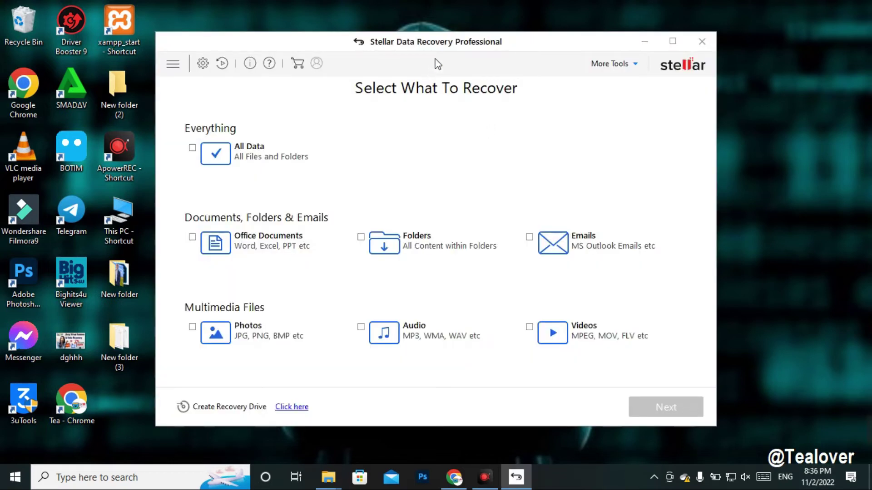
Reposition the Stellar Data Recovery window on the desktop and select Office Documents as the data to recover
drag(365, 41, 408, 40)
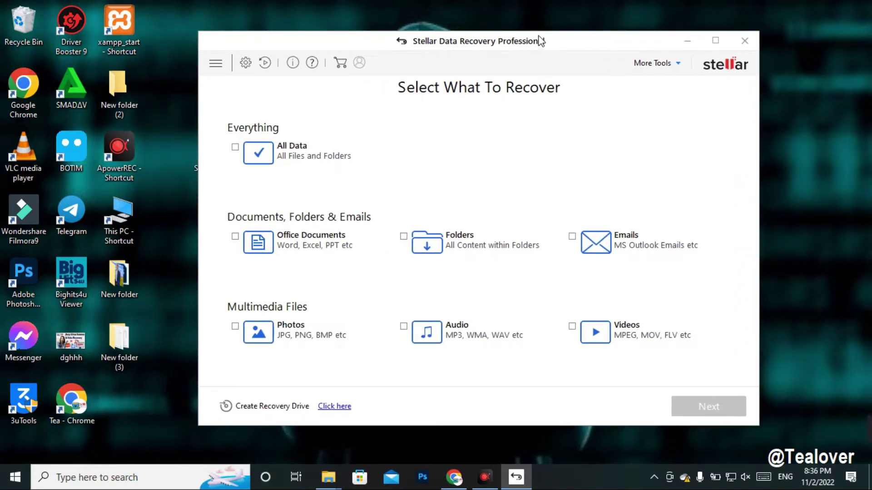
drag(538, 37, 443, 40)
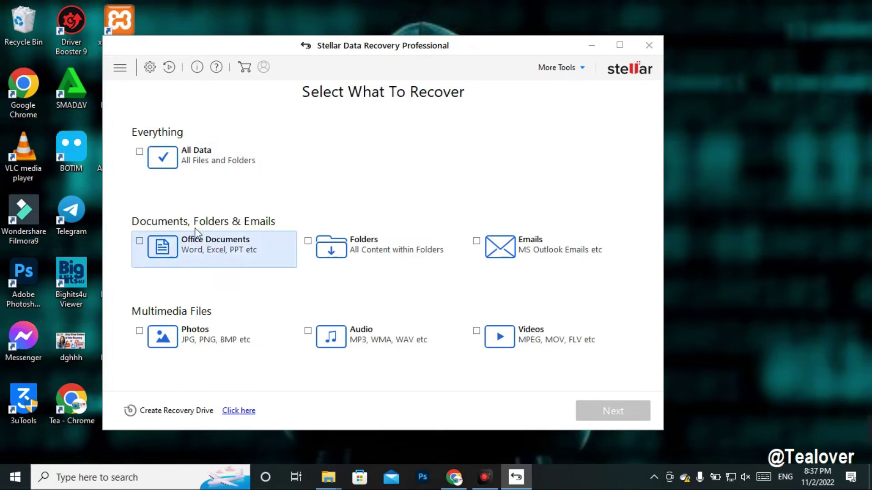
click(138, 241)
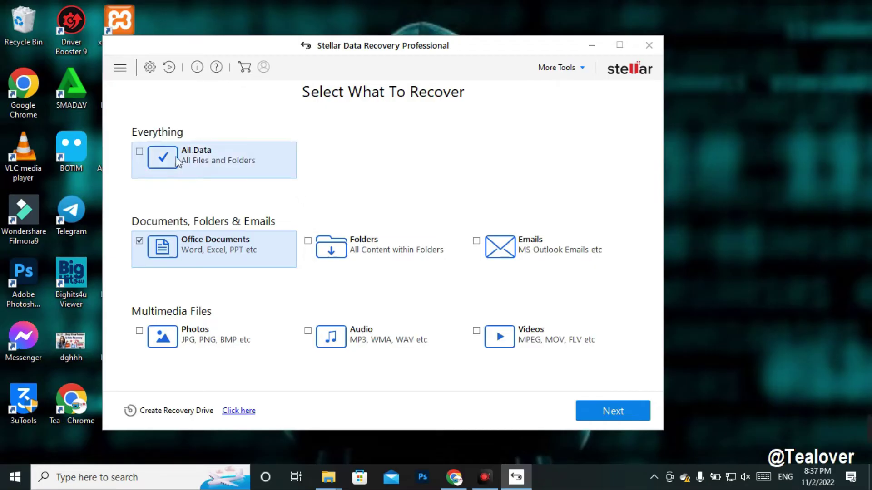
Clear the All Data selection, choose only Photos as the data to recover, and continue to the recovery locations
click(247, 161)
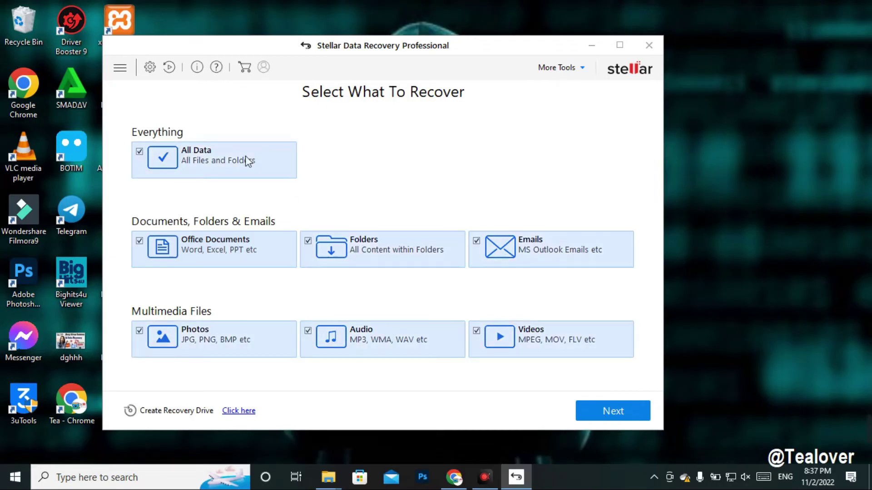
click(140, 152)
click(139, 331)
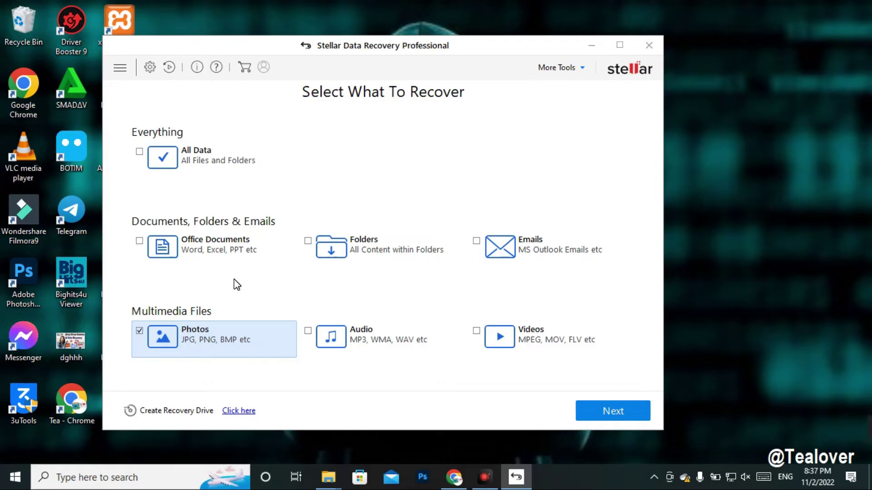
click(139, 331)
click(140, 331)
click(608, 411)
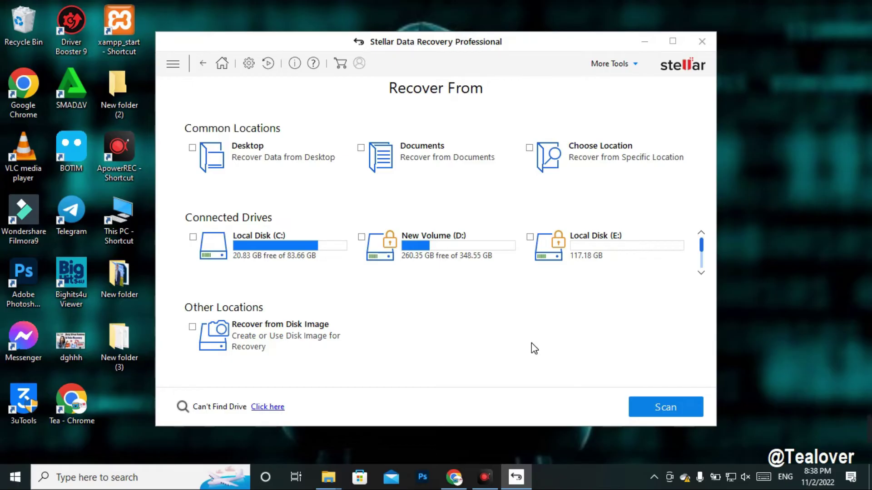
Select pendrive (F:) as the drive to recover from, enable Deep Scan, and start the scan
click(701, 273)
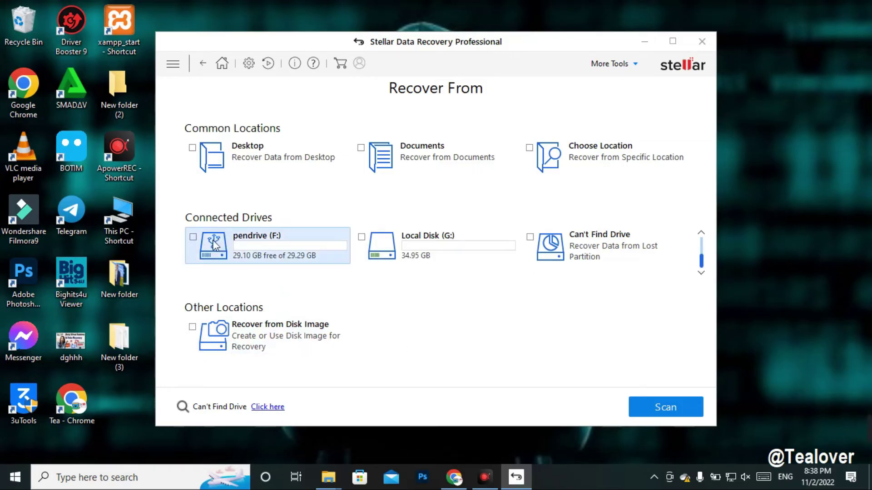
click(193, 237)
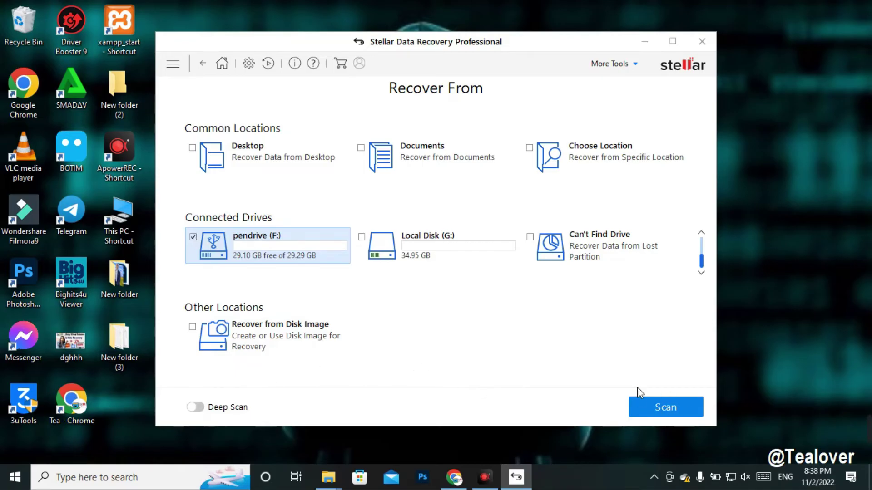
click(202, 410)
click(653, 410)
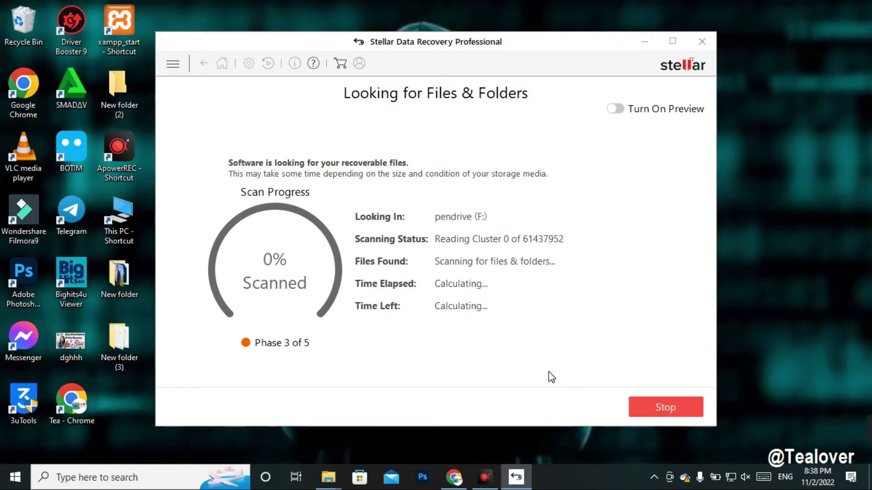
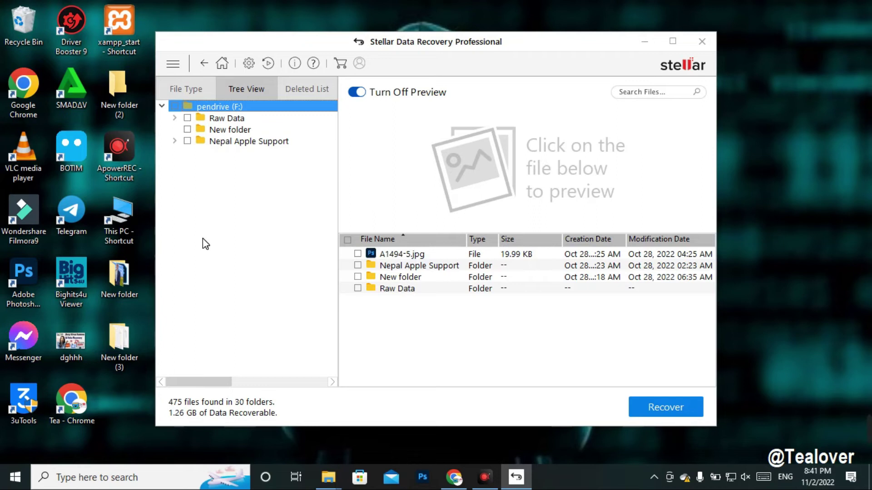
Mark the JPEG and PNG folders under Raw Data for recovery and look through their file lists
double_click(240, 119)
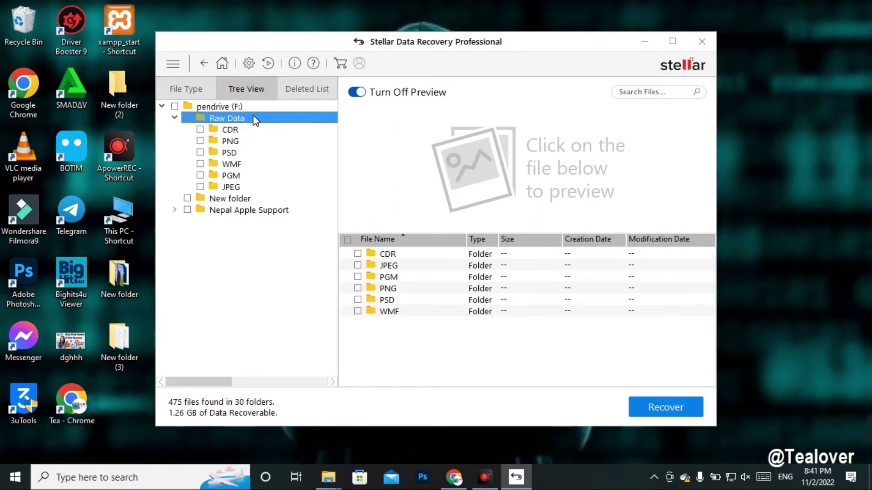
click(199, 186)
click(200, 141)
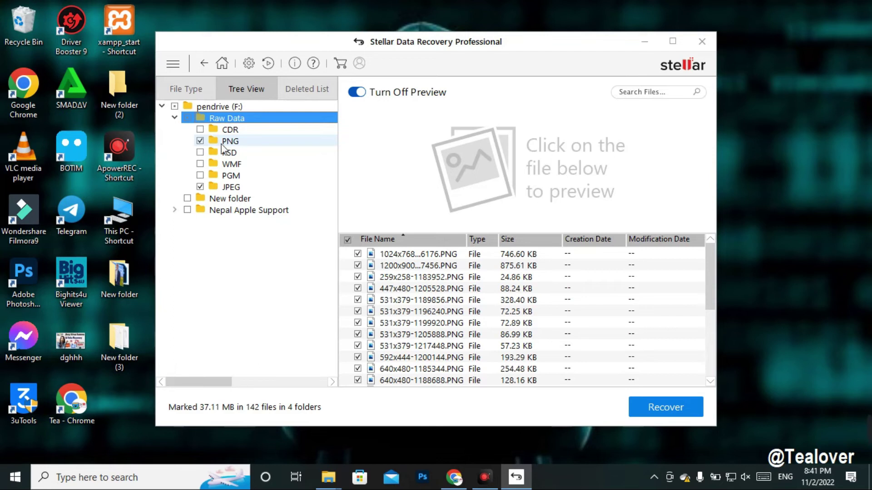
scroll(475, 313, down, 4)
scroll(475, 313, up, 3)
scroll(474, 312, down, 3)
click(230, 187)
scroll(397, 296, down, 10)
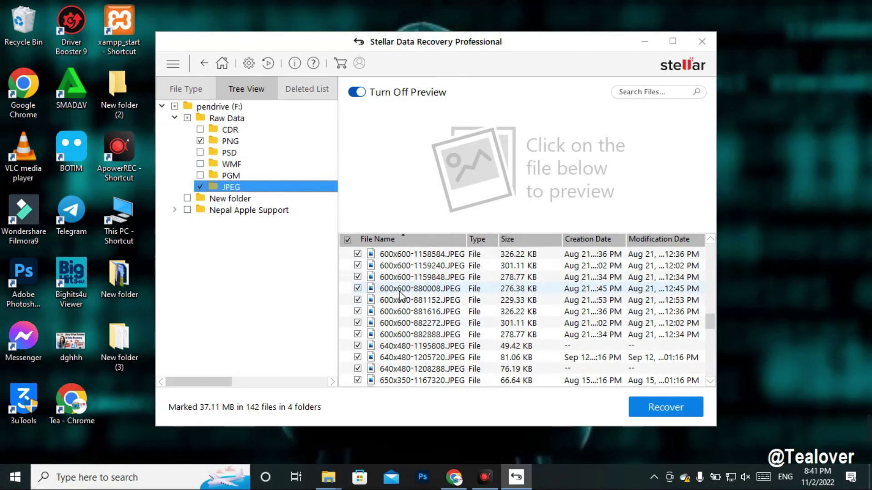
scroll(401, 290, up, 10)
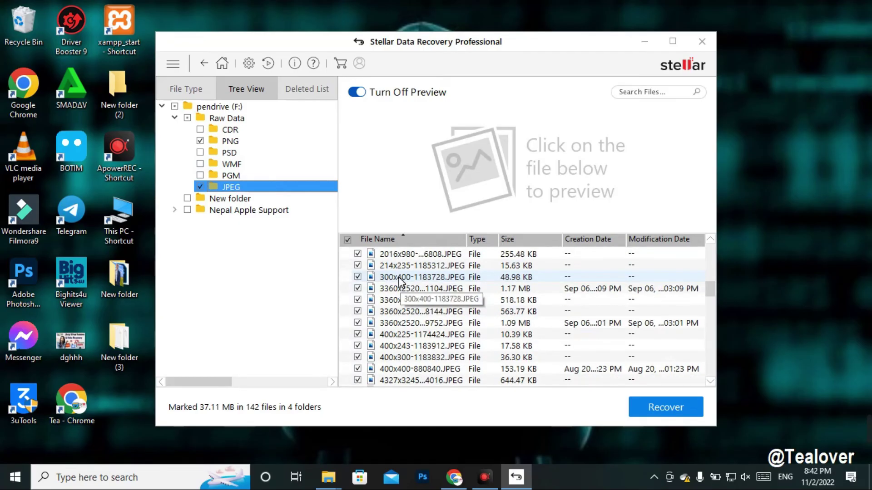
Recover the marked files into a new Desktop folder named rrecover
click(636, 409)
click(554, 200)
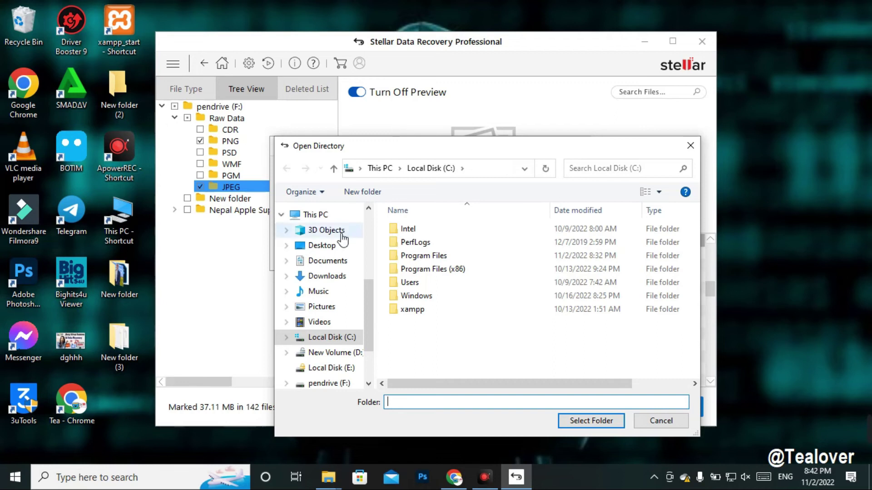
click(334, 215)
double_click(474, 285)
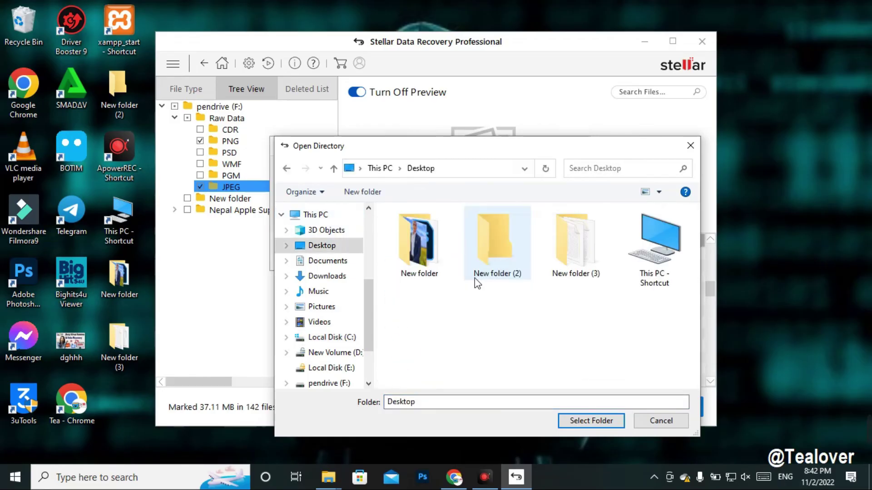
right_click(487, 335)
mouse_move(543, 309)
click(641, 306)
text(rrecover)
click(458, 342)
click(437, 339)
click(565, 421)
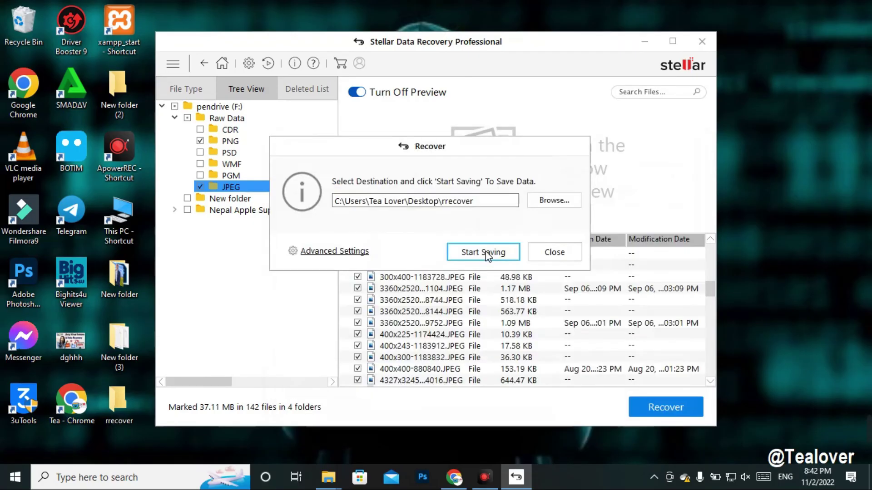
click(487, 252)
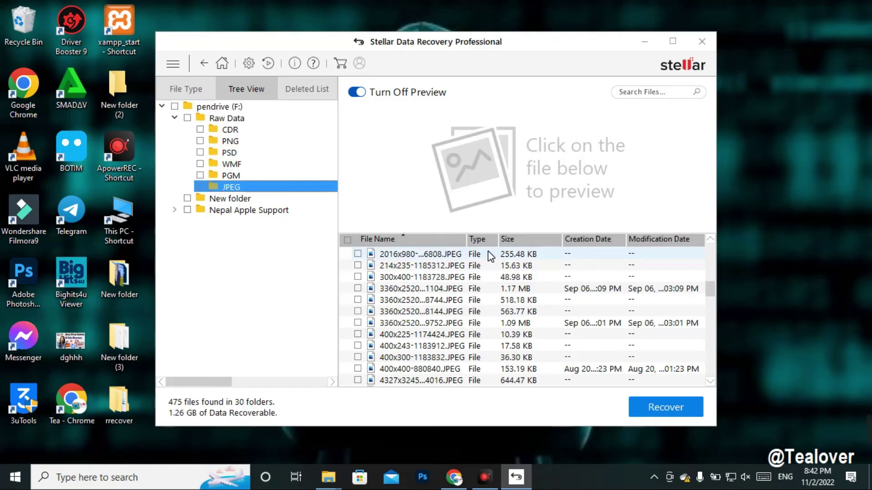
Minimize the recovery window, move the rrecover folder to an empty desktop area, and open its #Root > Raw Data > JPEG subfolder
click(644, 41)
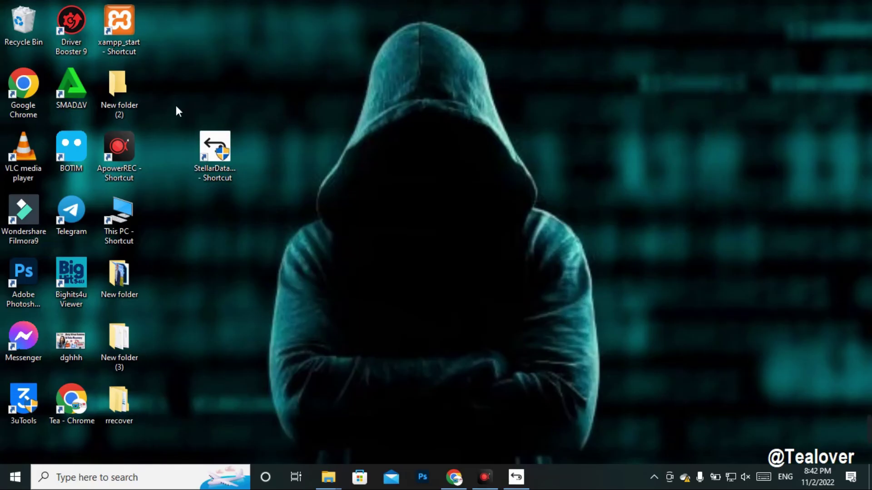
drag(124, 412, 356, 84)
double_click(351, 107)
double_click(283, 86)
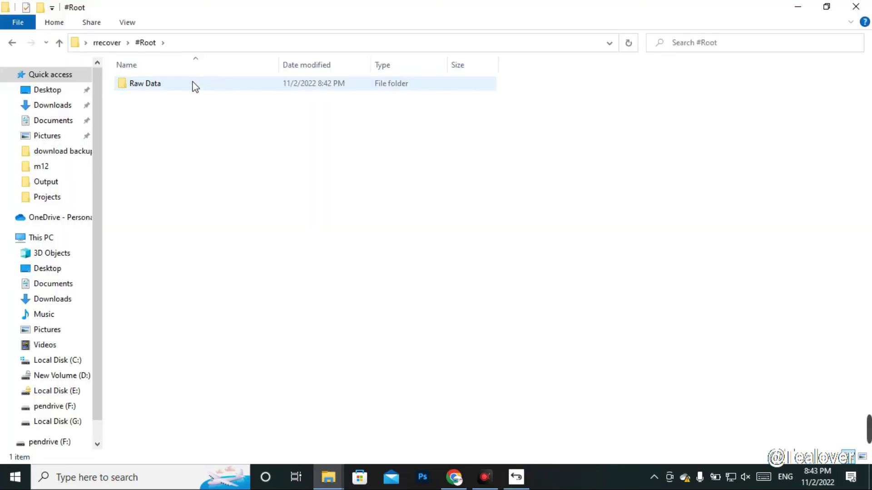
double_click(192, 83)
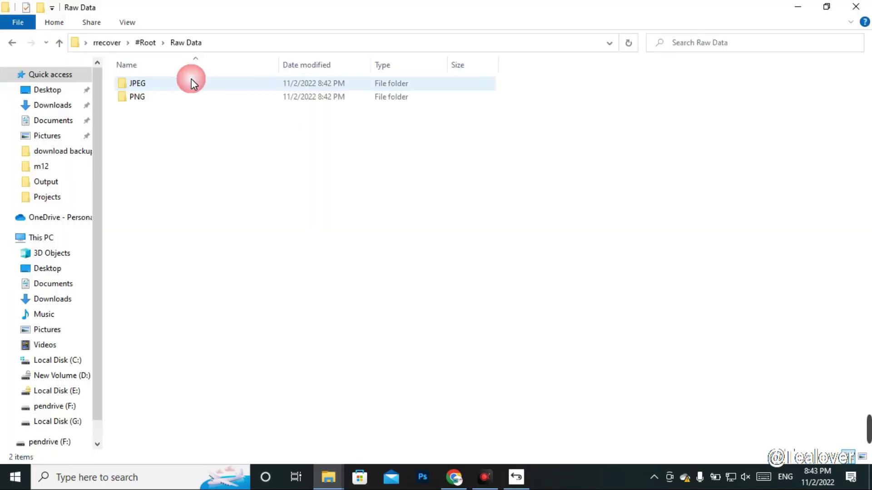
double_click(155, 89)
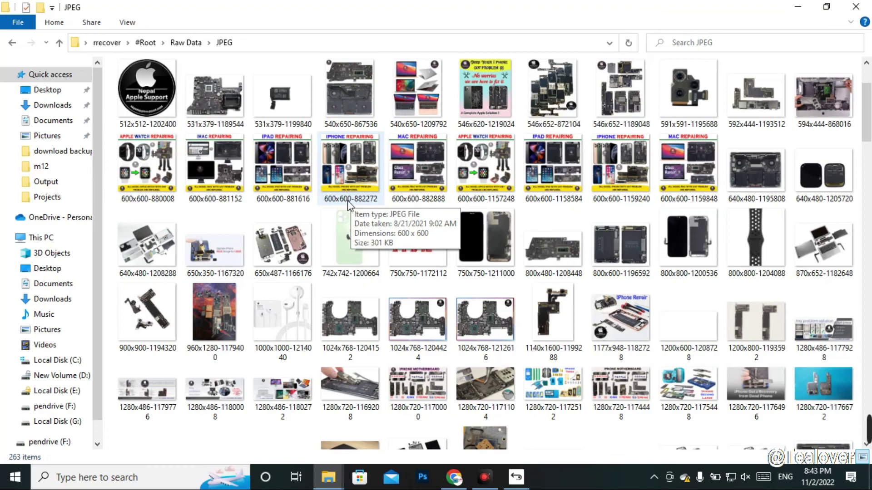
Open the recovered image 1024x768-1204424.JPEG, inspect it at different zoom levels, and close it
double_click(413, 312)
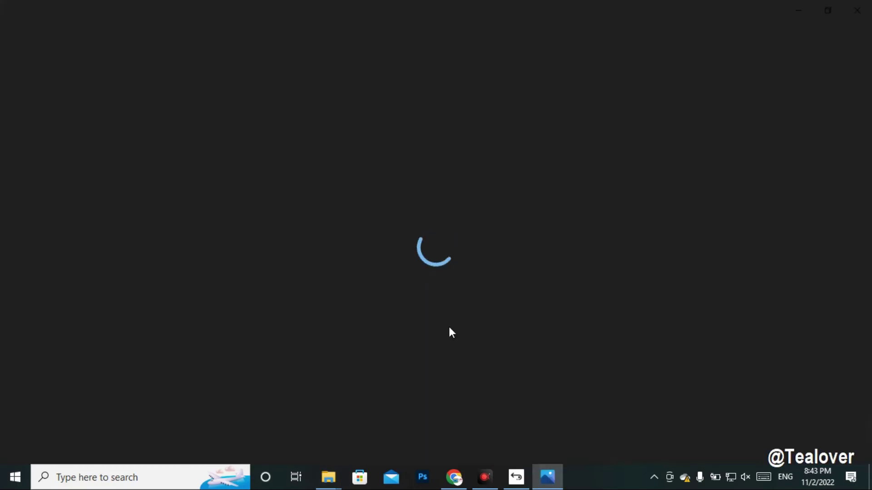
scroll(440, 315, up, 3)
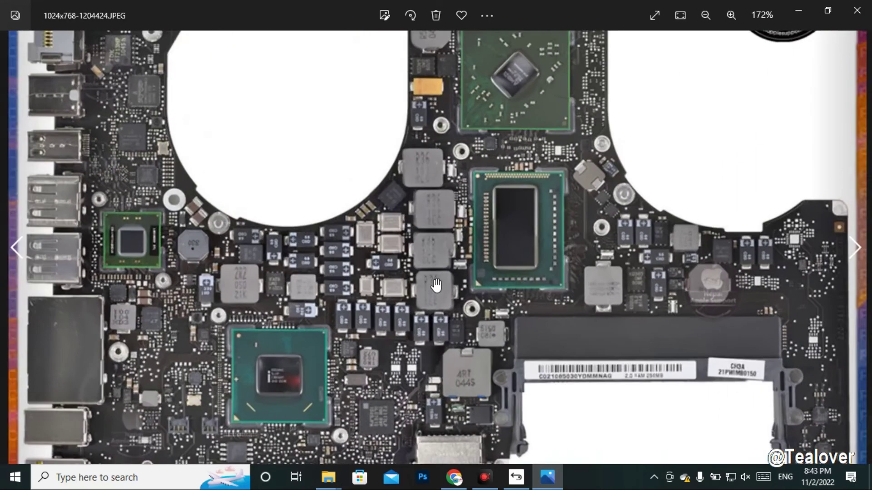
scroll(432, 275, down, 2)
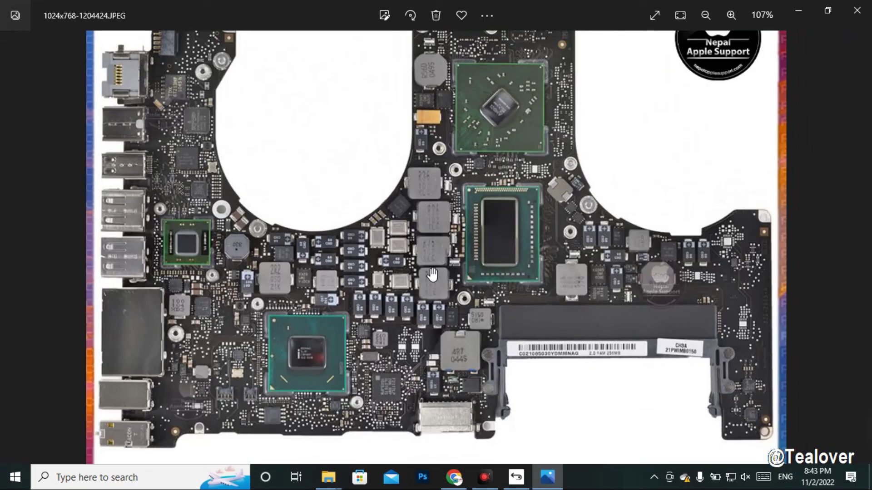
click(857, 10)
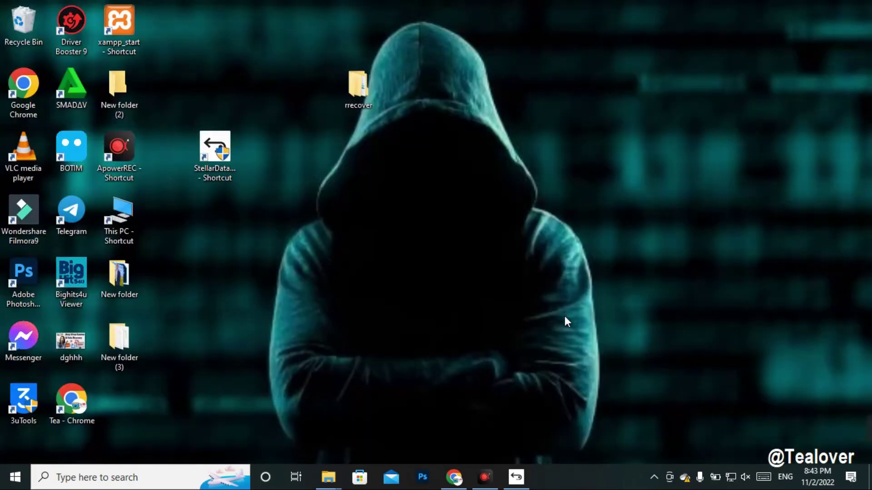
Return to Stellar Data Recovery, leave the scan results, and go back to the selection of what to recover
click(515, 477)
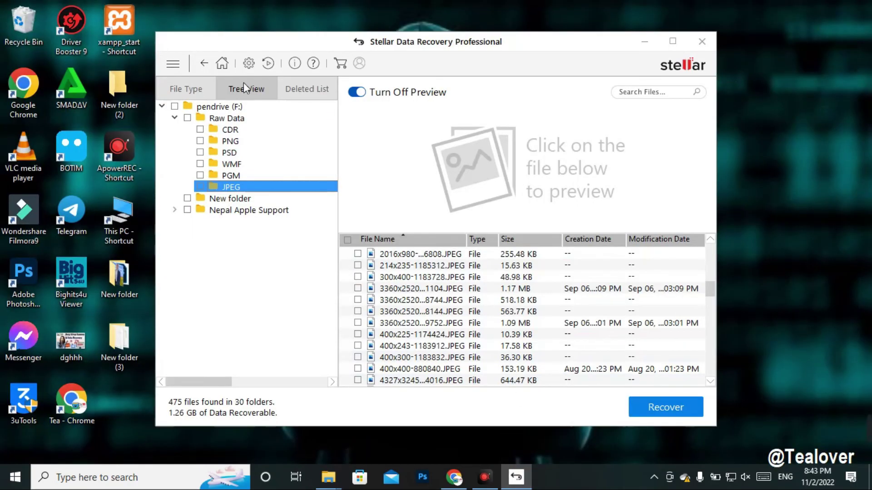
click(210, 67)
click(429, 260)
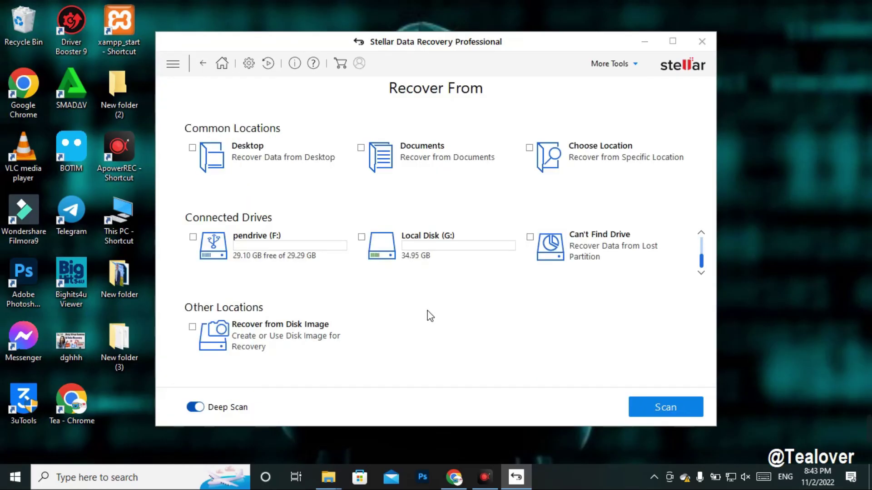
click(700, 273)
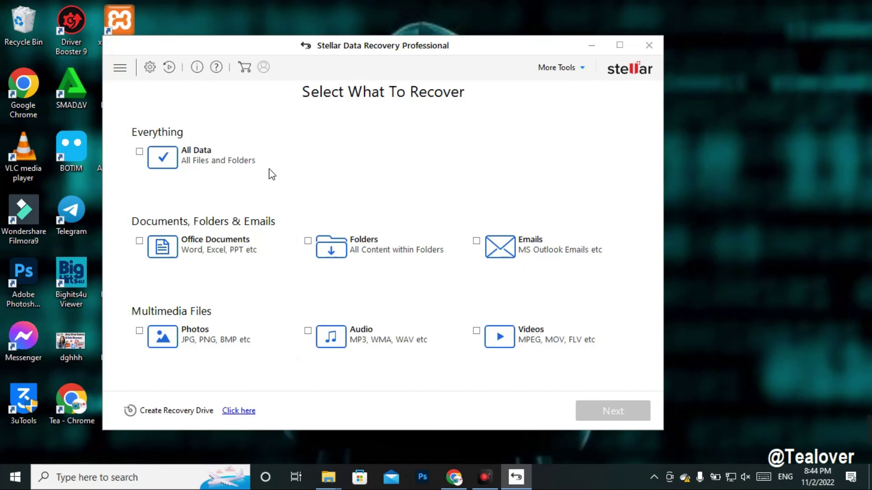
Select only Office Documents as the data to recover and continue to the recovery locations
click(308, 331)
click(308, 331)
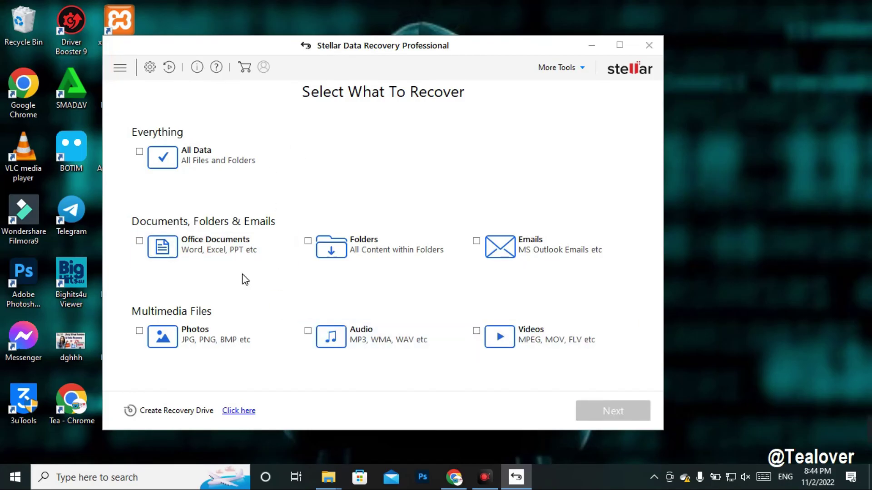
click(136, 242)
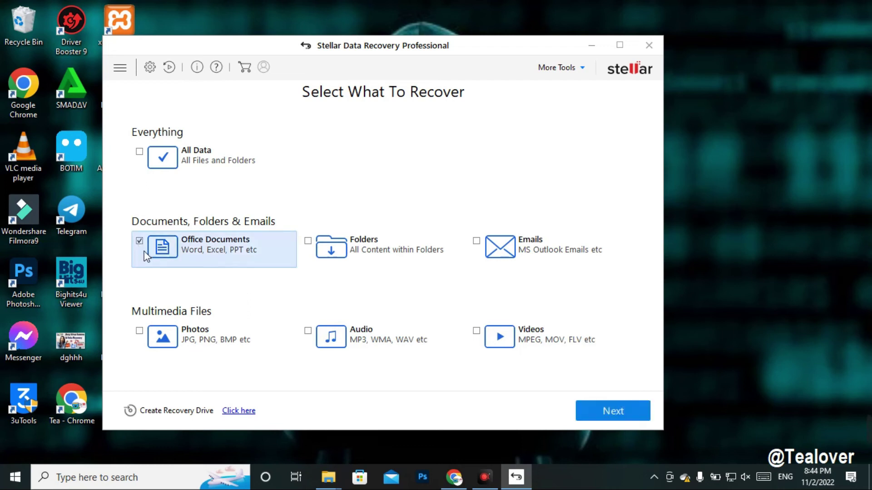
click(604, 412)
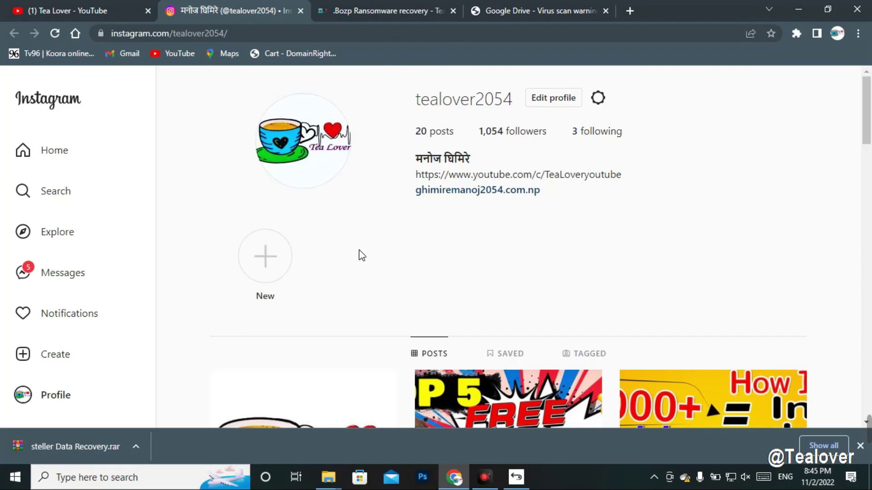
Switch to Chrome and review the Instagram profile, the .Bozp Ransomware recovery article, and the Tea Lover YouTube channel
drag(410, 102, 517, 102)
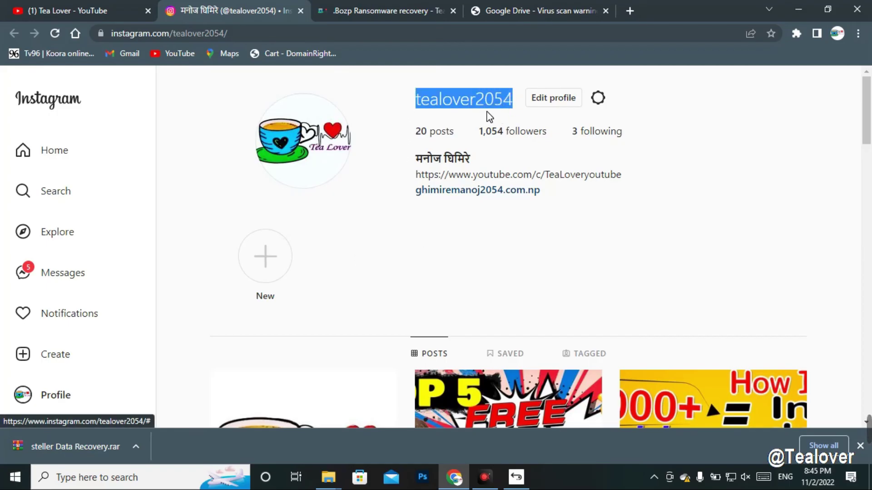
click(396, 91)
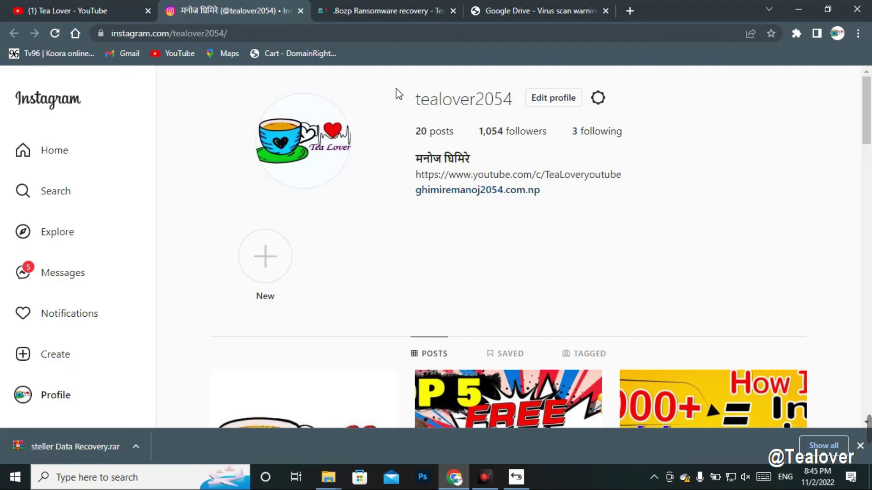
click(345, 11)
scroll(425, 297, up, 10)
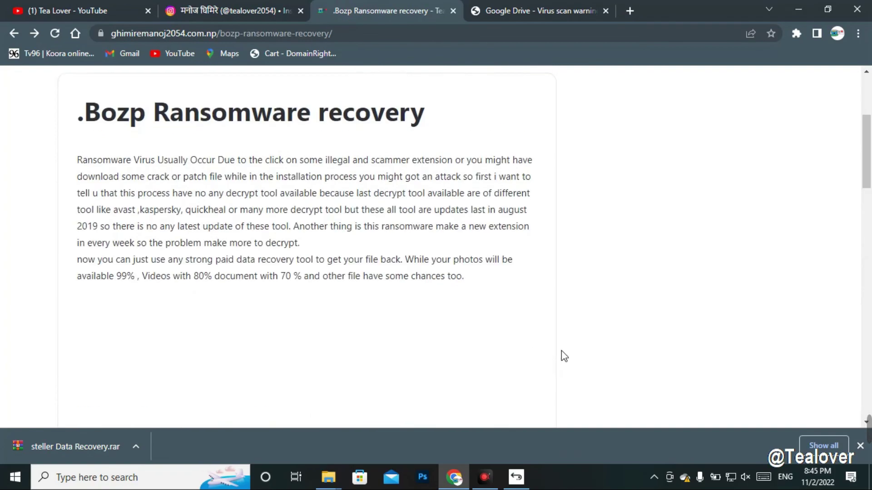
scroll(561, 355, up, 5)
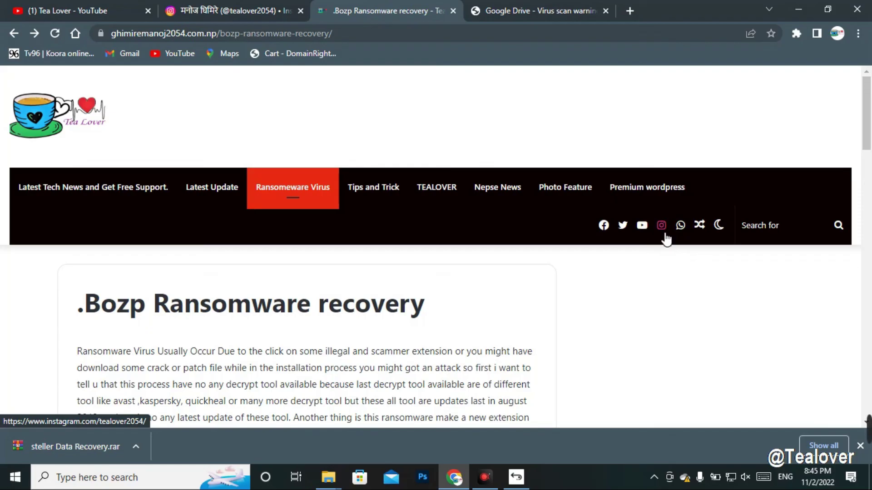
scroll(27, 348, down, 4)
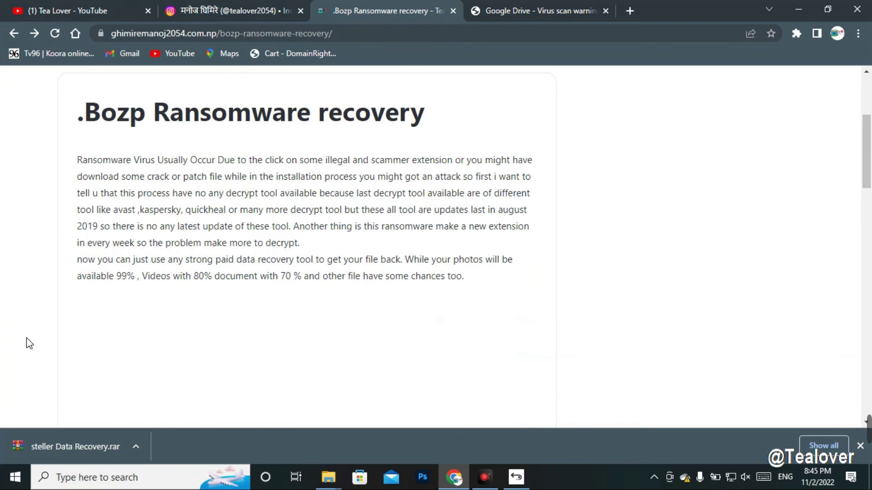
key(ctrl+1)
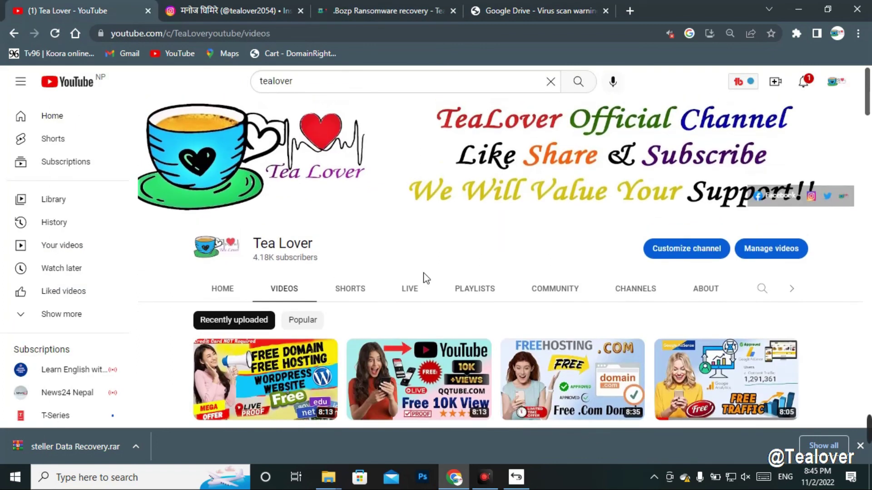